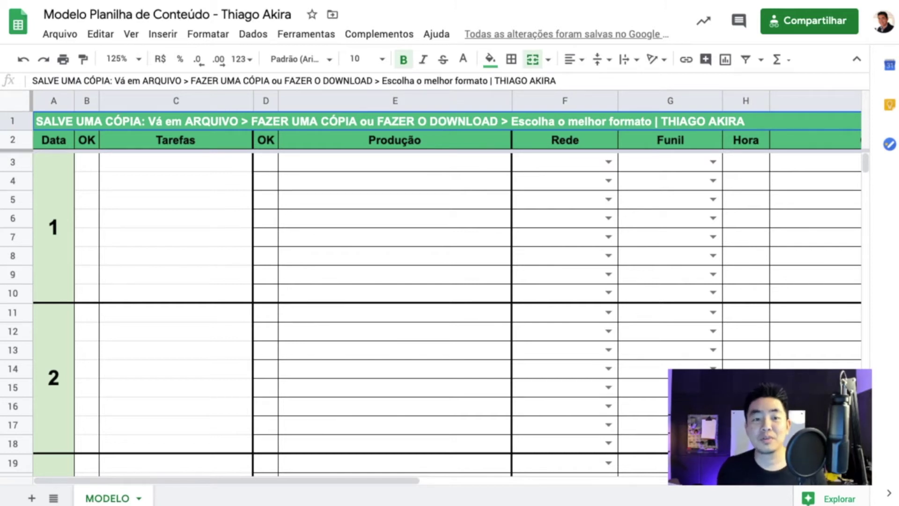
Step: Look over the spreadsheet's options for making a copy and the available download formats
left_click(69, 177)
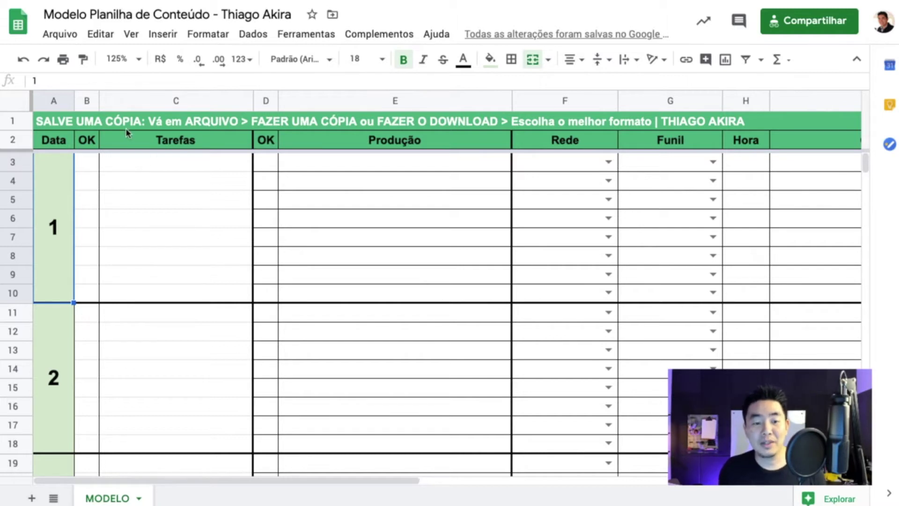
left_click(97, 124)
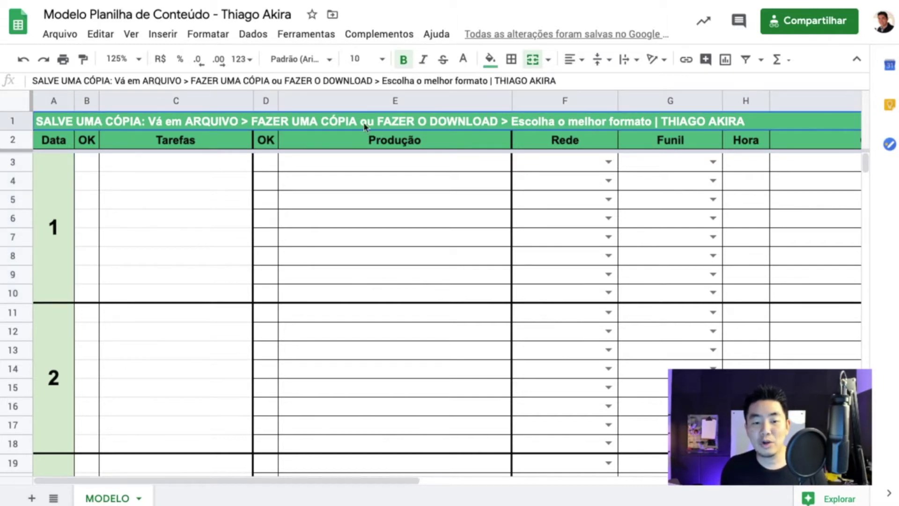
left_click(65, 38)
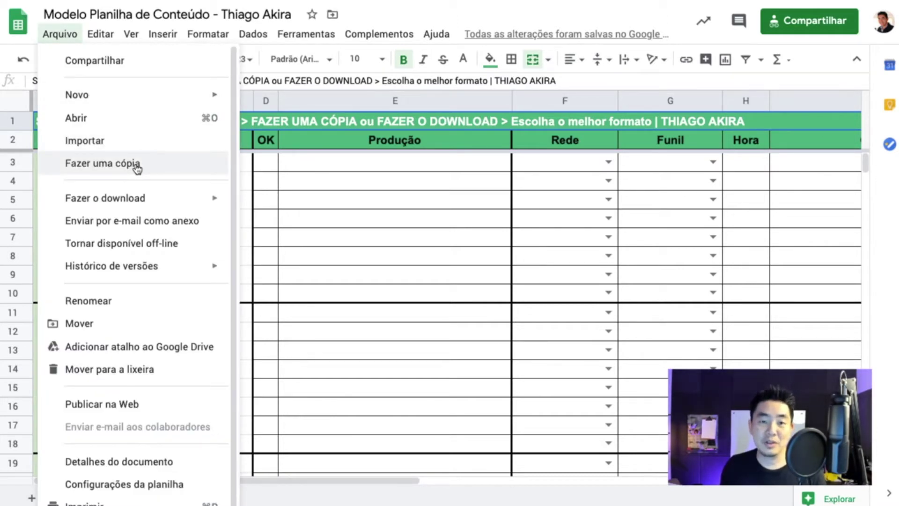
mouse_move(210, 197)
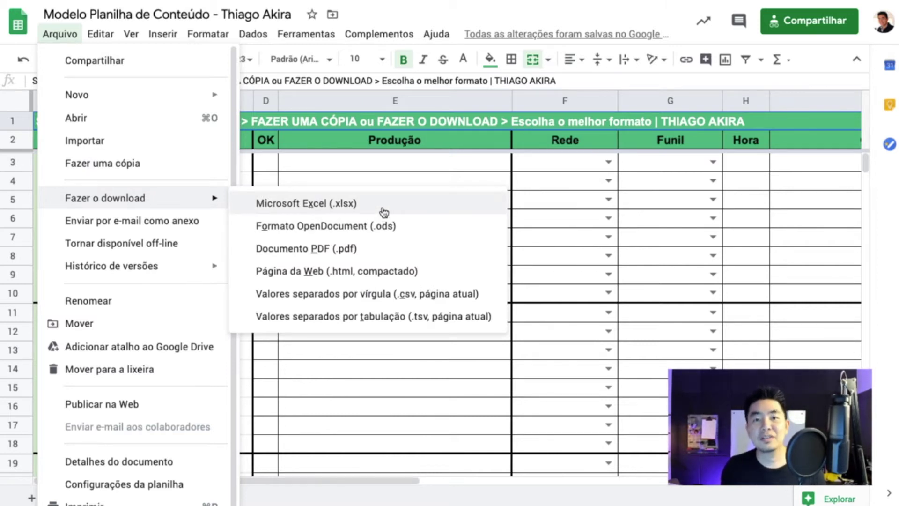
left_click(372, 160)
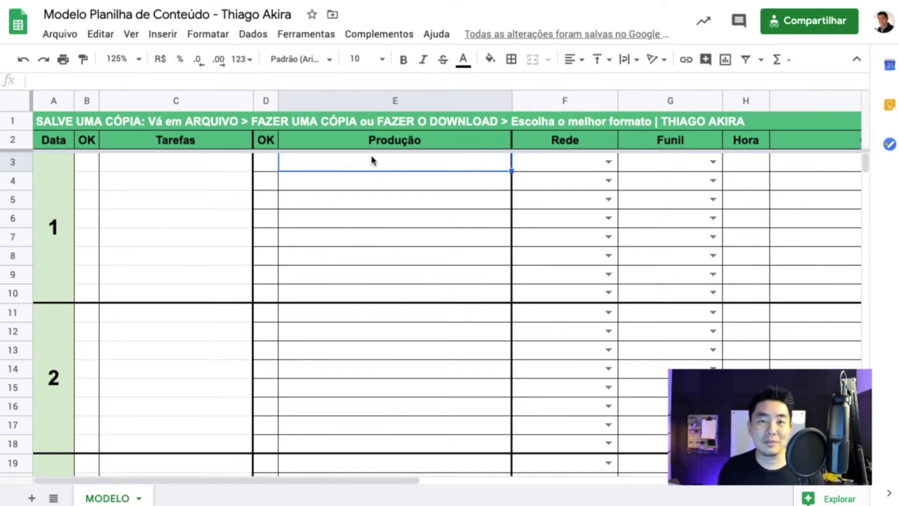
Step: Add a day 1 task in C3 to call a contact by first name, and mark it done with x in B3
left_click(166, 169)
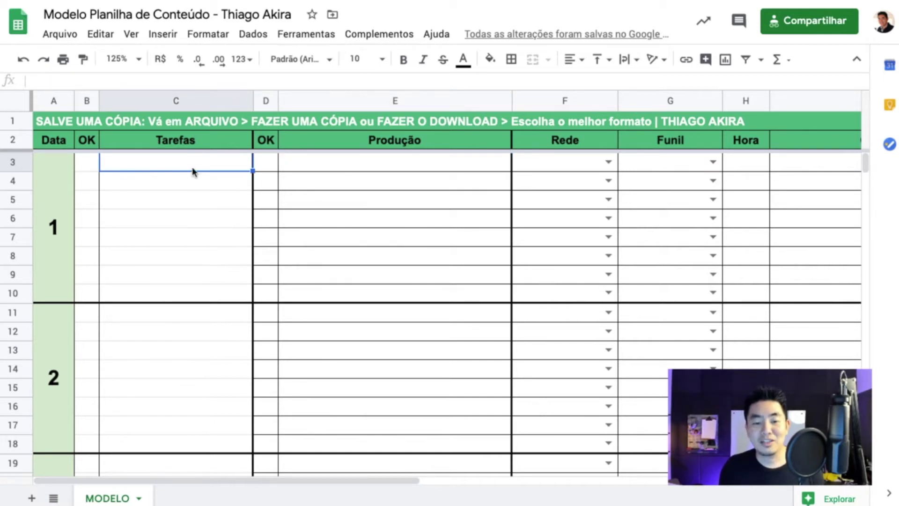
type("Liga")
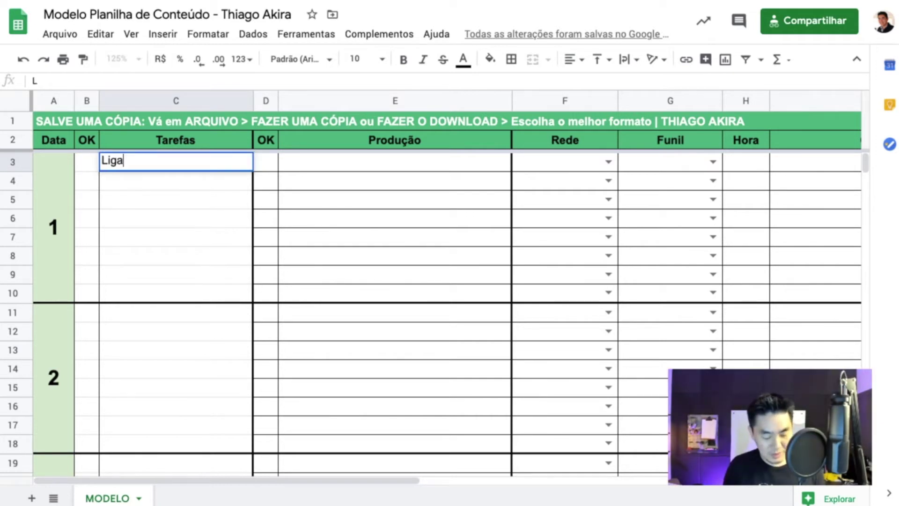
type("r para o Thiago")
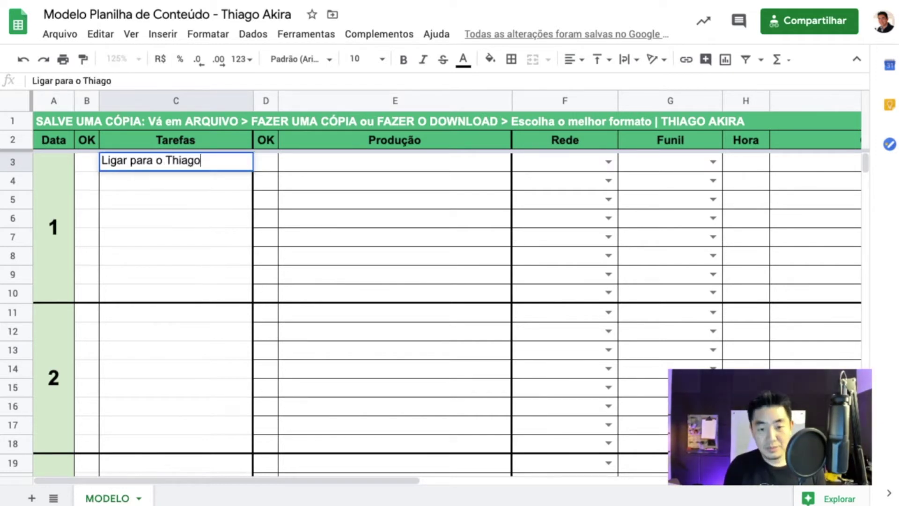
key("Return")
key("Up")
key("Left")
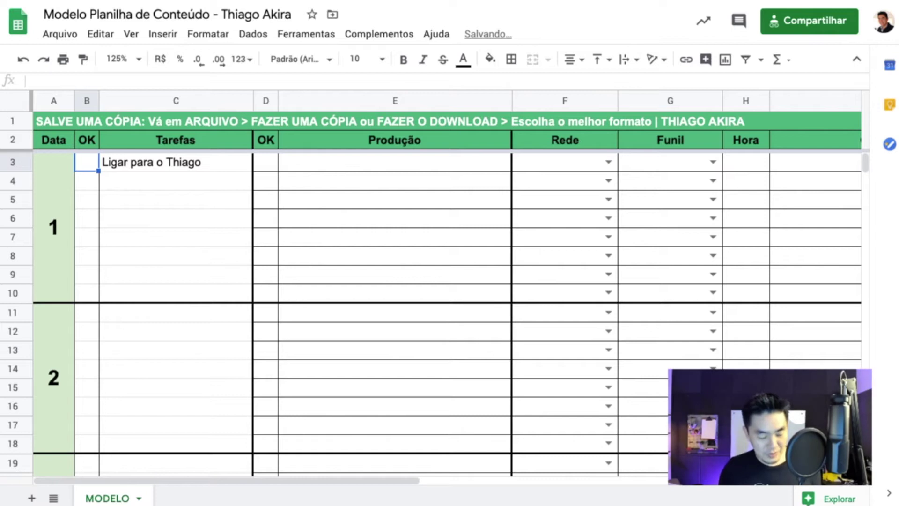
type("x")
key("Return")
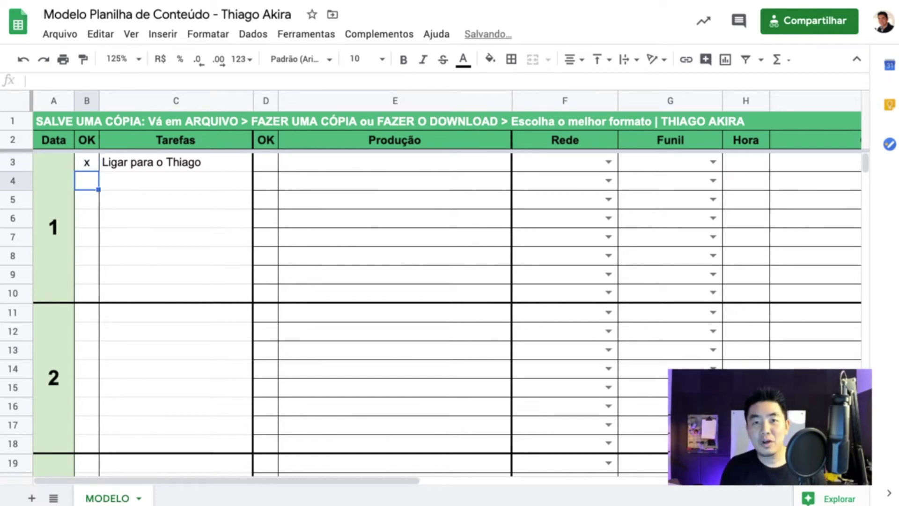
Step: Clear the sample task from C3 and its completion mark from B3
key("Right")
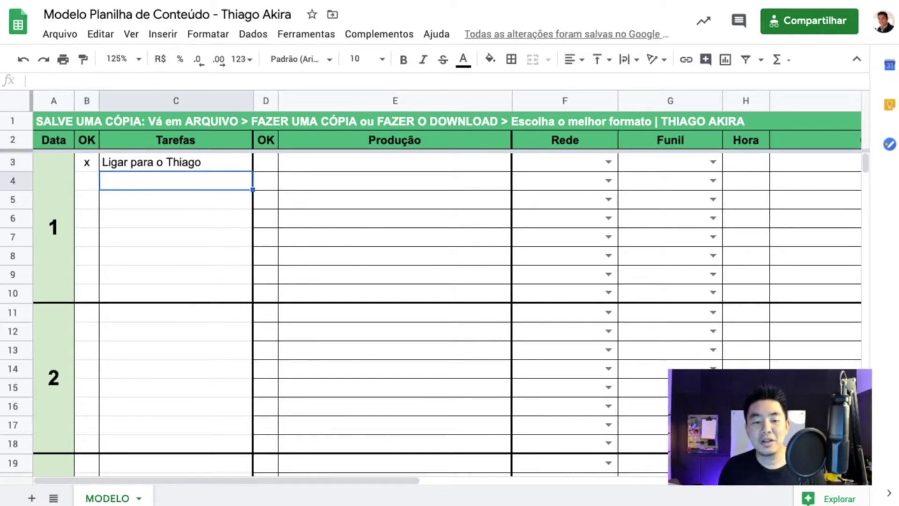
key("Down")
key("Down")
key("Down")
key("Down")
key("Up")
key("Up")
key("Up")
key("Up")
key("Up")
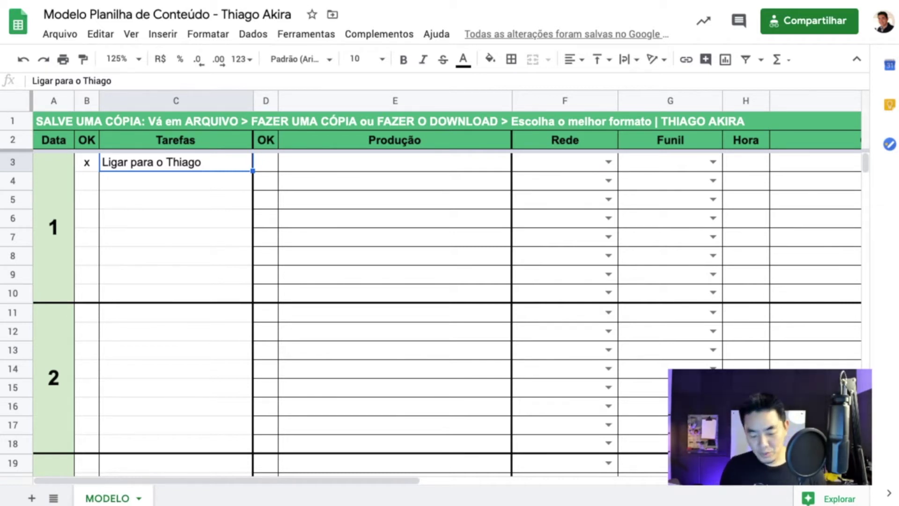
key("Delete")
left_click(86, 162)
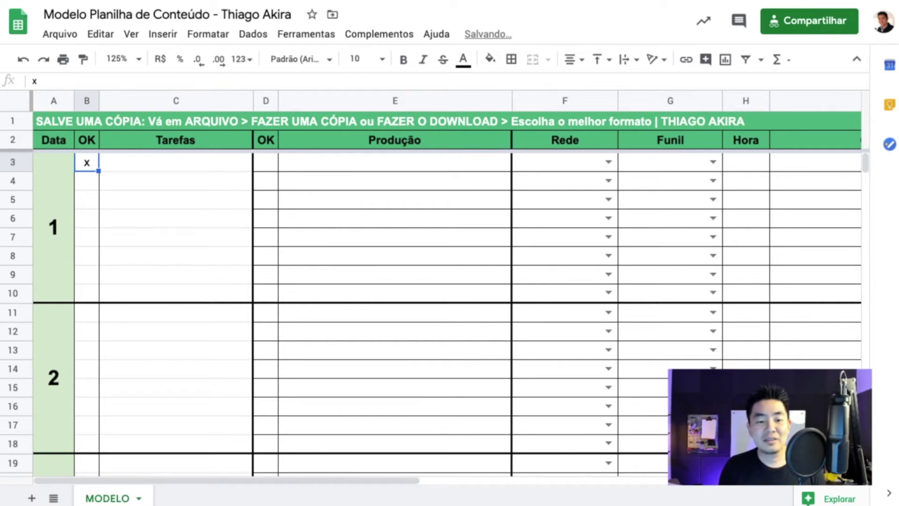
key("Delete")
Step: Enter "Gravar vídeo de apresentação para o dia 04" in the day 1 Produção cell E3
key("Right")
key("Right")
key("Right")
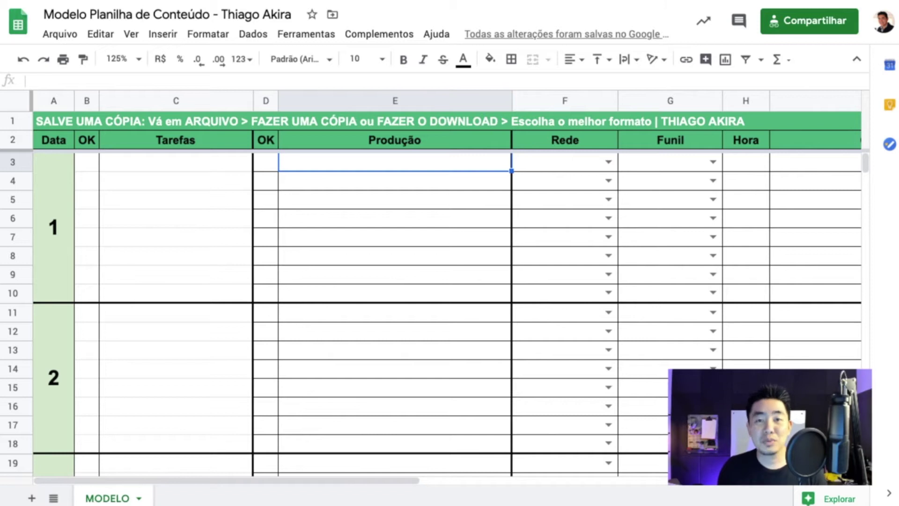
left_click(419, 186)
left_click(395, 162)
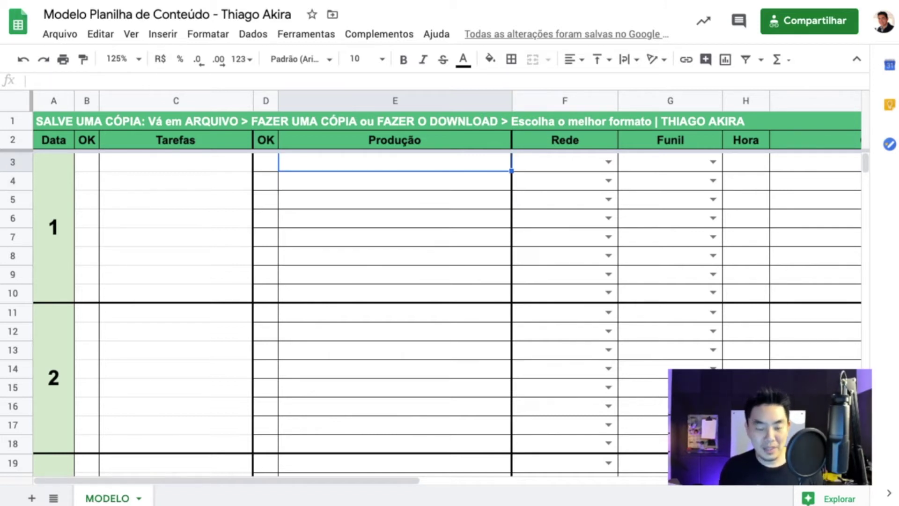
type("F")
key("BackSpace")
type("Grav")
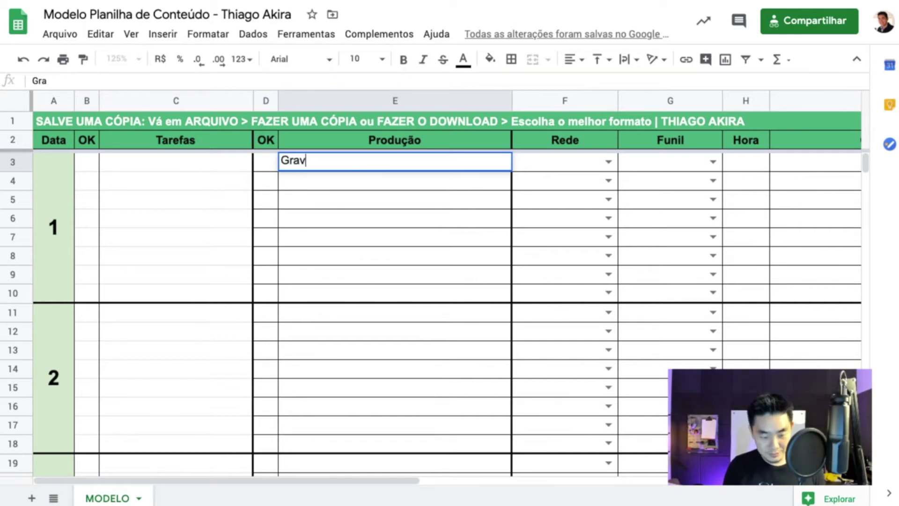
type("ar vídeo ")
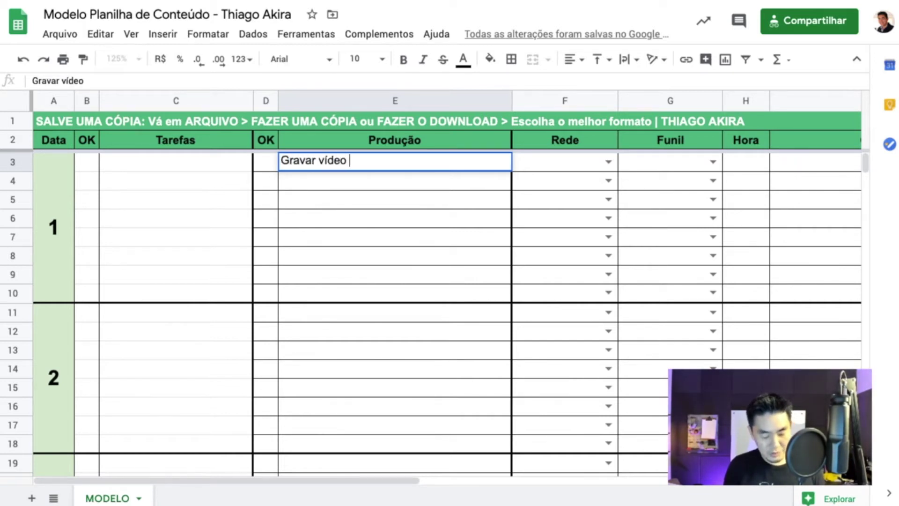
type("de apresent")
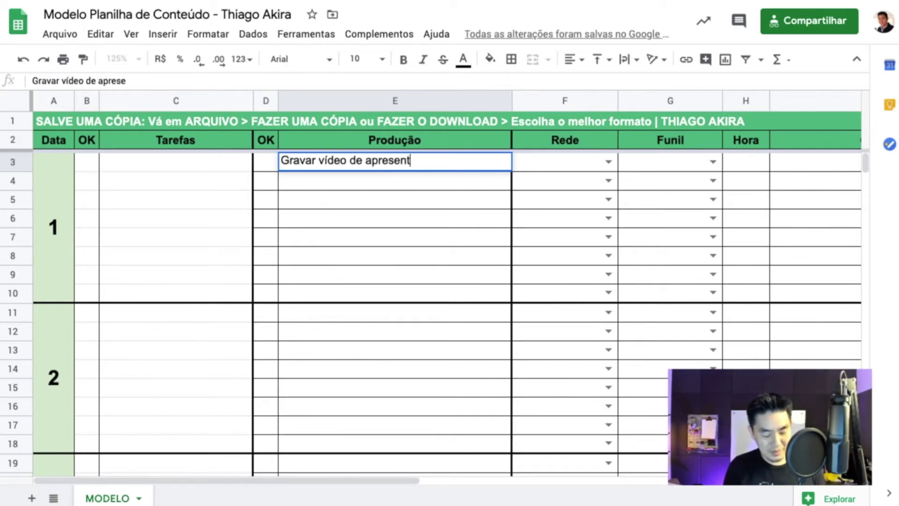
type("ação para o d")
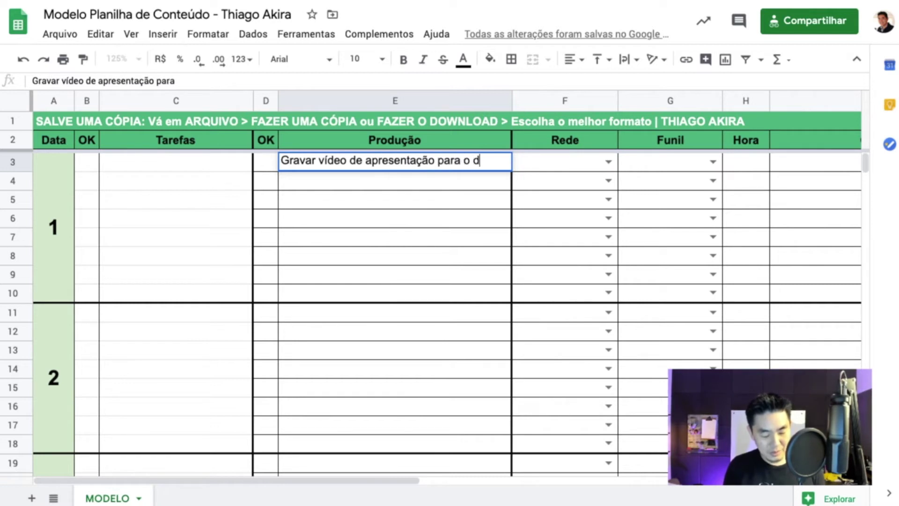
type("ia 04")
key("Return")
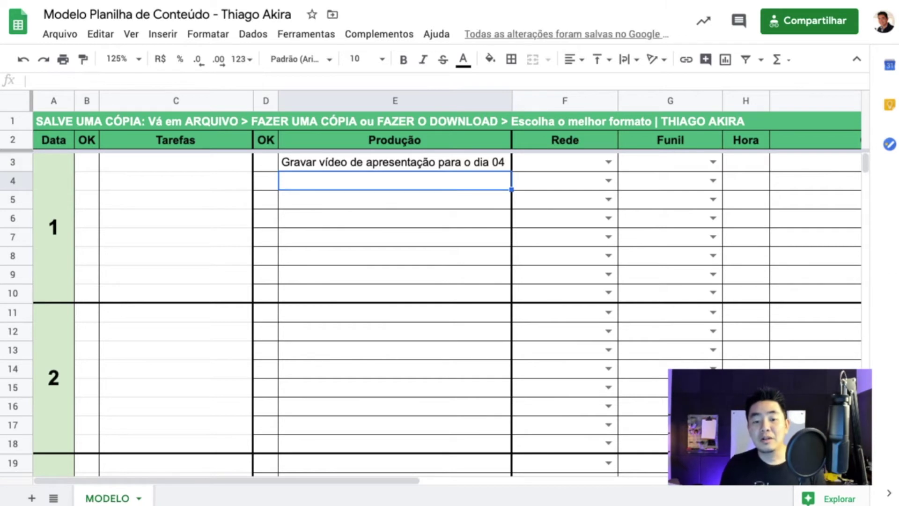
Step: Mark the day 1 video recording item as done with x in the OK cell D3
left_click(395, 162)
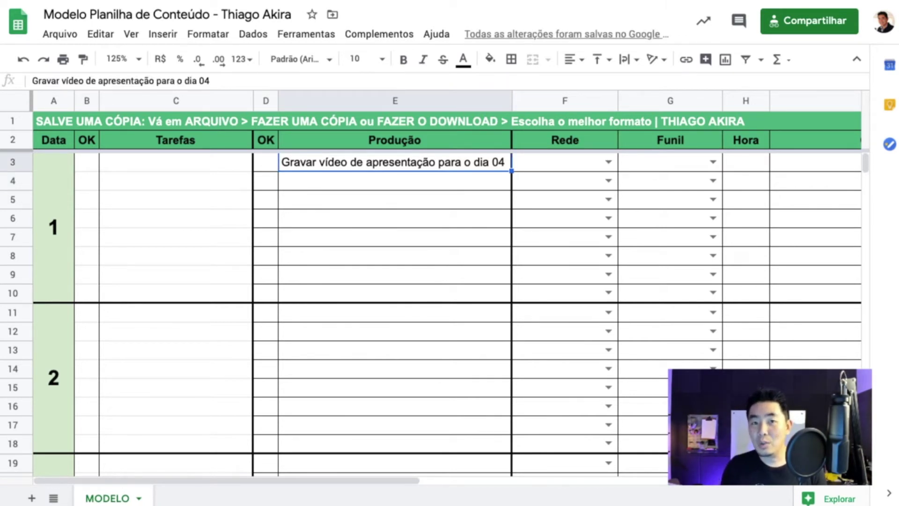
left_click(266, 162)
type("x")
key("Return")
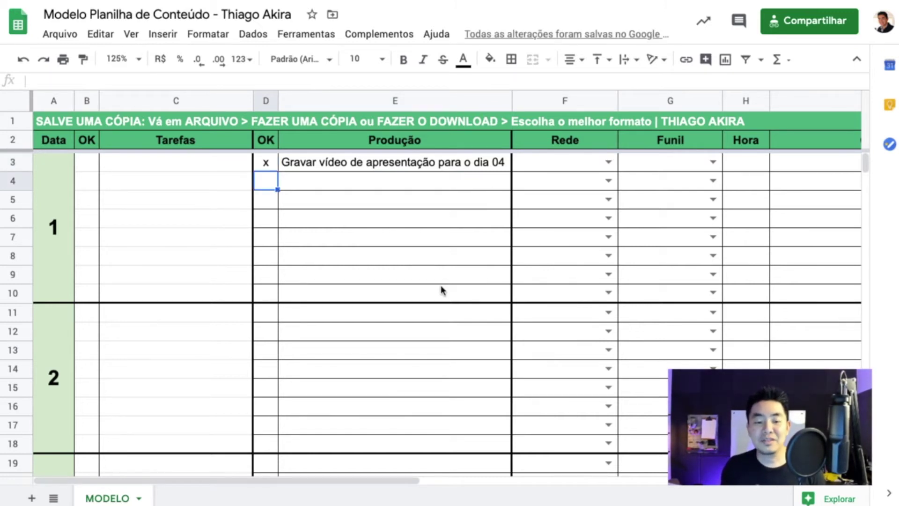
Step: Review the Rede choices for day 4's first row (F27) and set it to Instagram
scroll(442, 289, "down", 6)
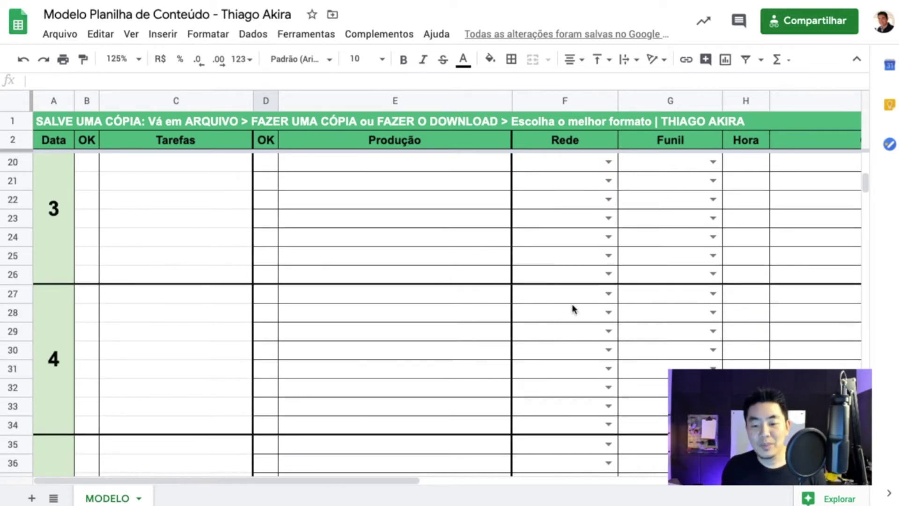
left_click(607, 295)
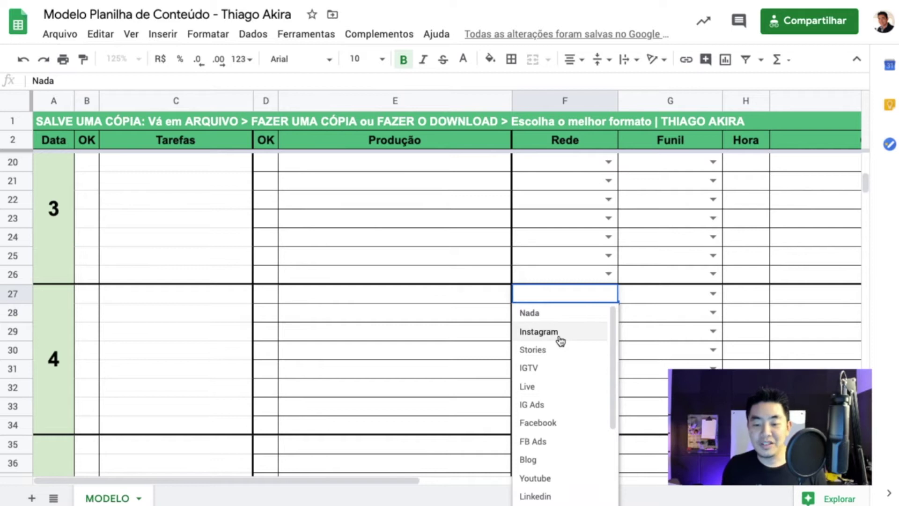
scroll(561, 341, "down", 2)
scroll(560, 340, "up", 1)
scroll(561, 341, "down", 1)
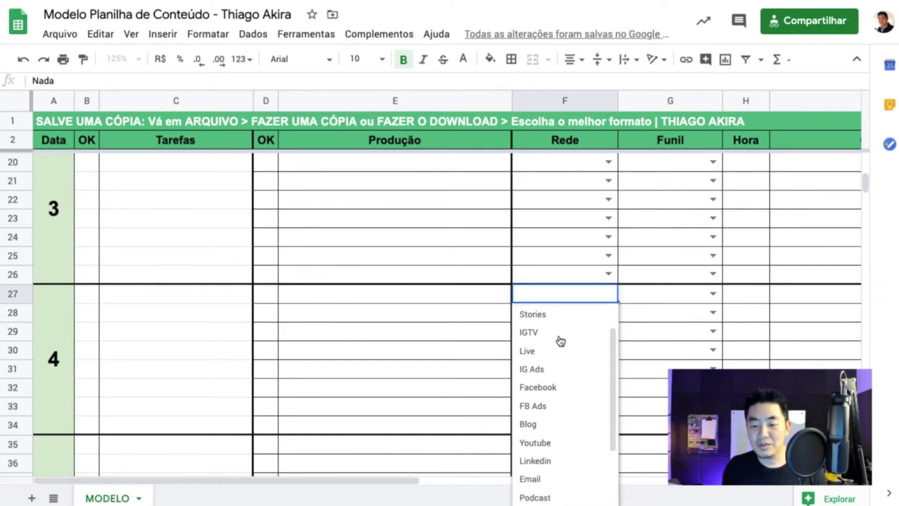
scroll(561, 340, "down", 3)
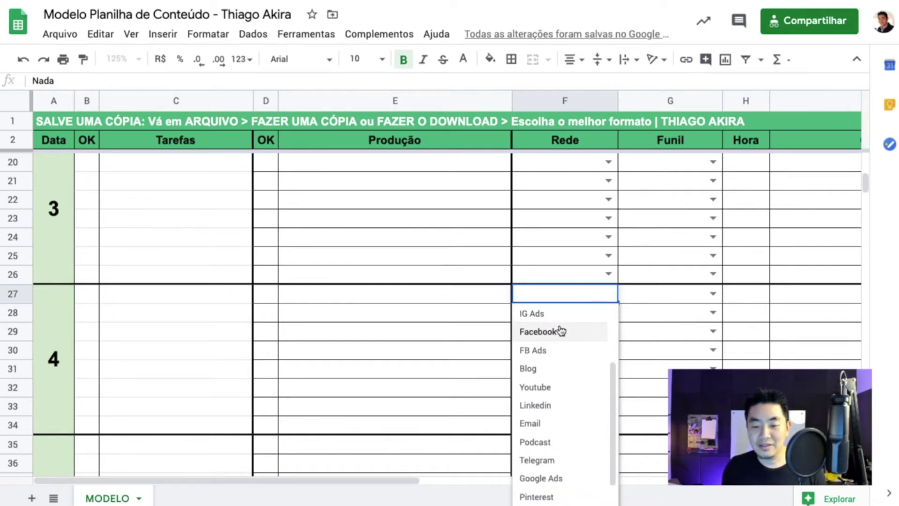
scroll(576, 349, "down", 1)
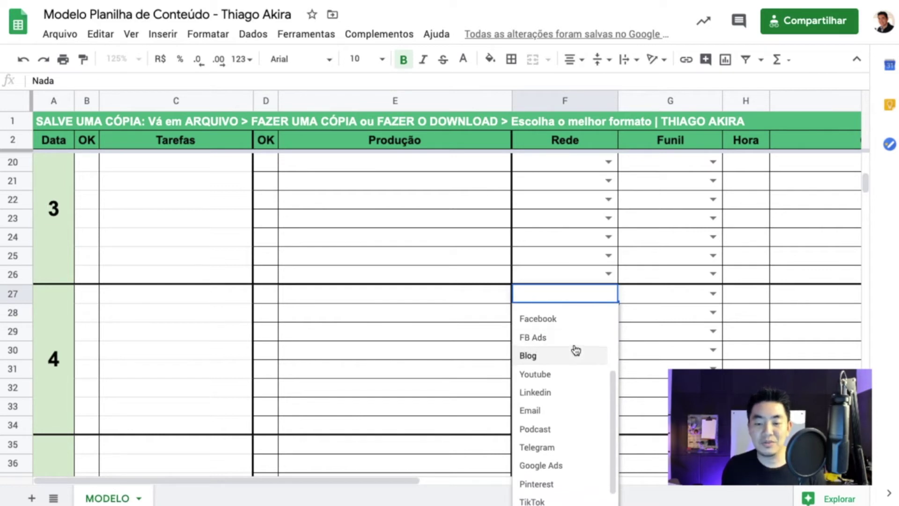
scroll(576, 350, "down", 1)
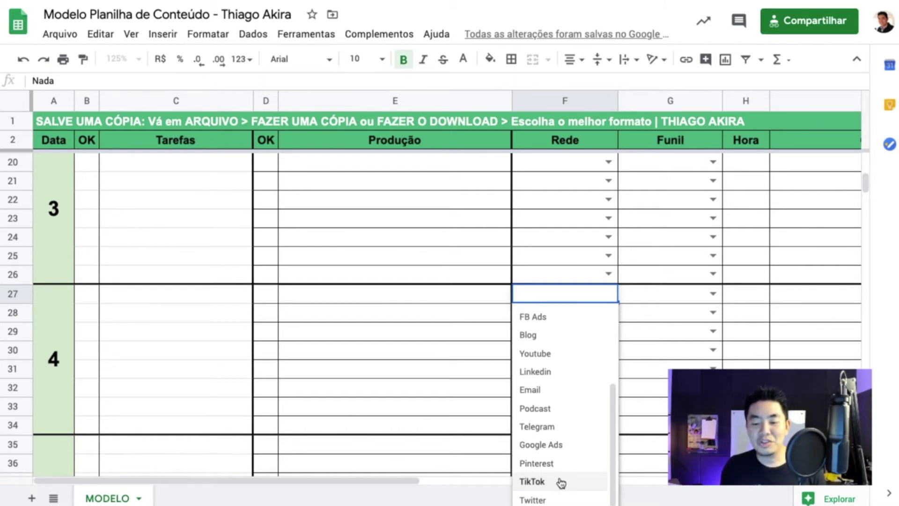
scroll(553, 407, "up", 3)
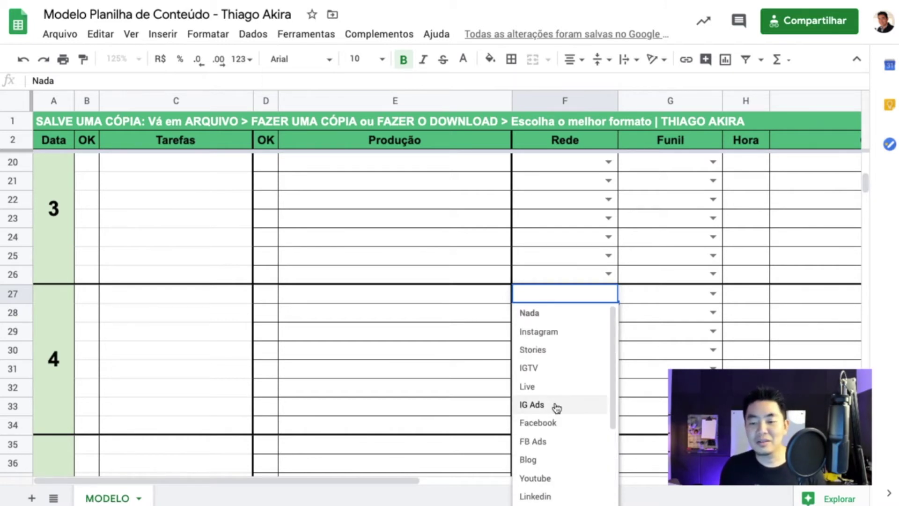
left_click(579, 334)
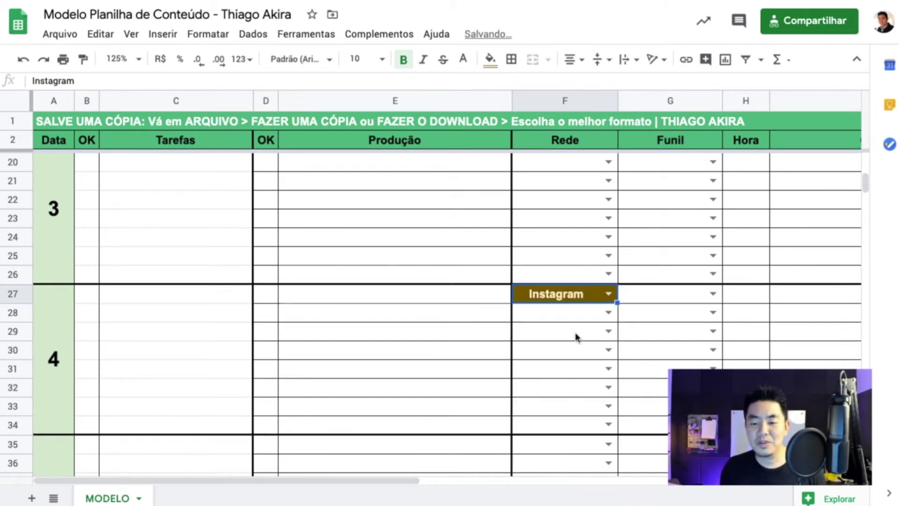
Step: Set the day 4 Instagram entry's Funil to Topo do Funil and its Hora to 9h
left_click(712, 294)
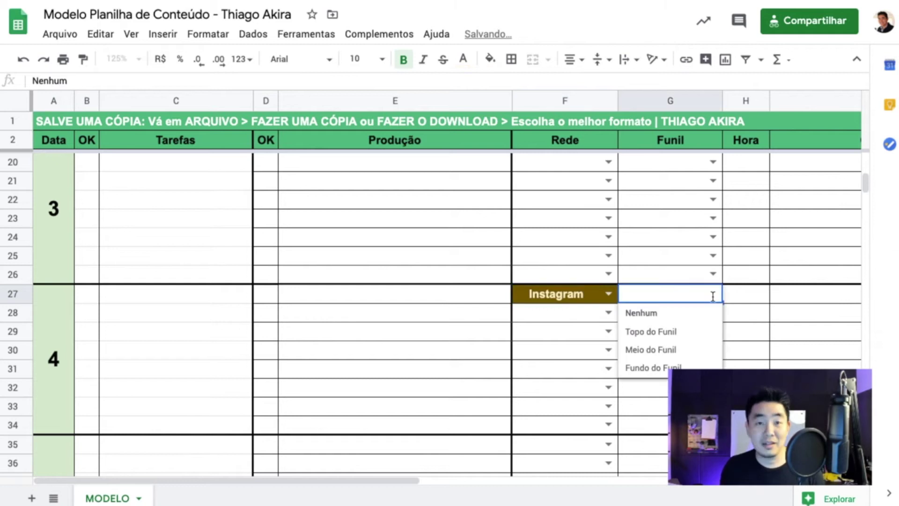
left_click(679, 332)
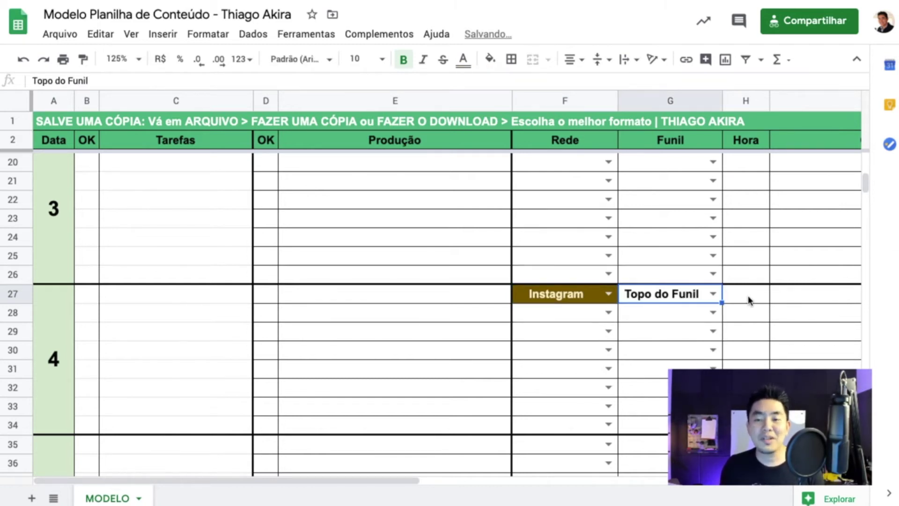
left_click(715, 295)
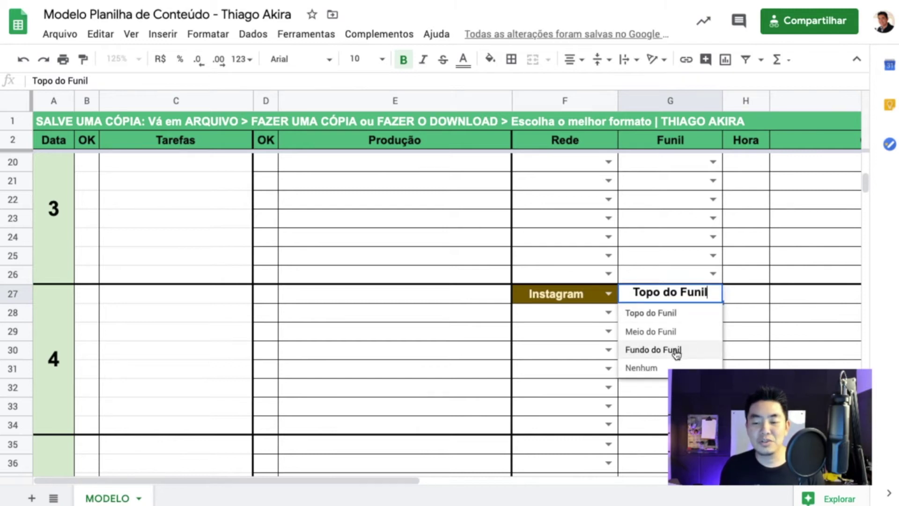
left_click(741, 299)
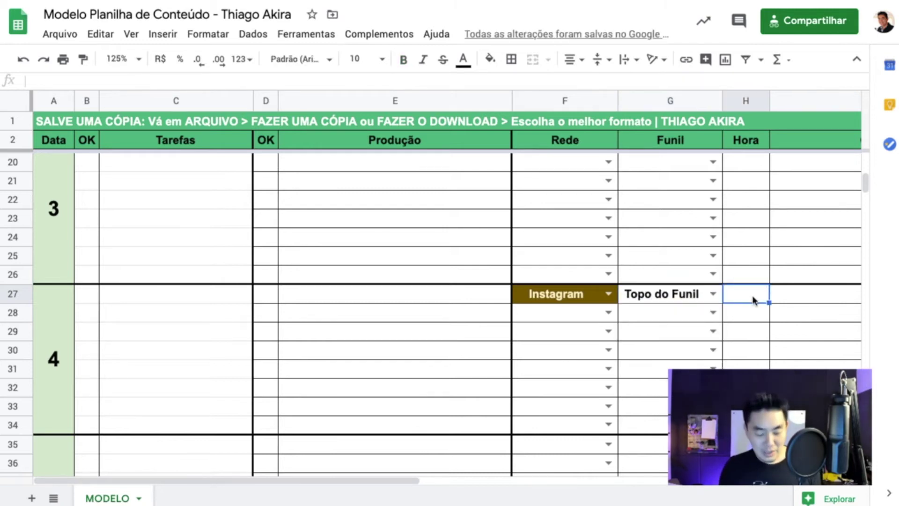
type("9h")
key("Return")
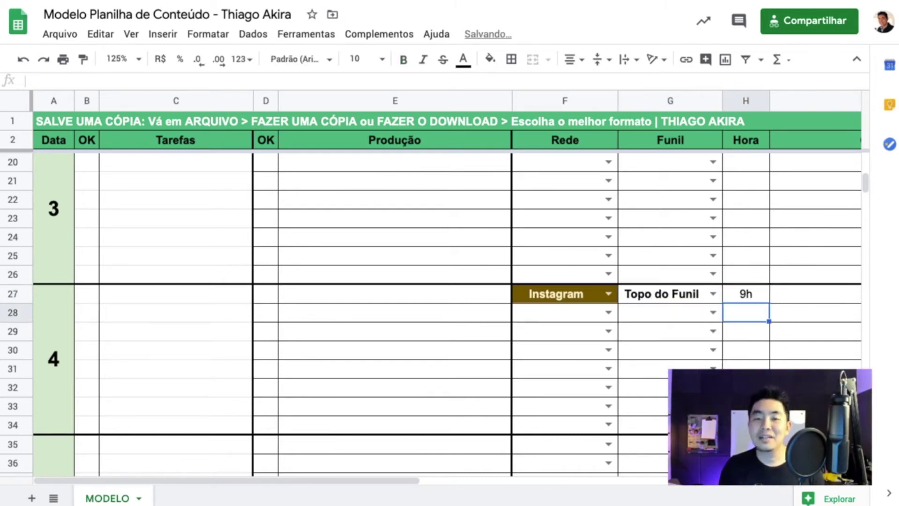
Step: Enter "Video de apresentação do" followed by the presenter's first name in the day 4 Conteúdo cell I27
key("Up")
key("Right")
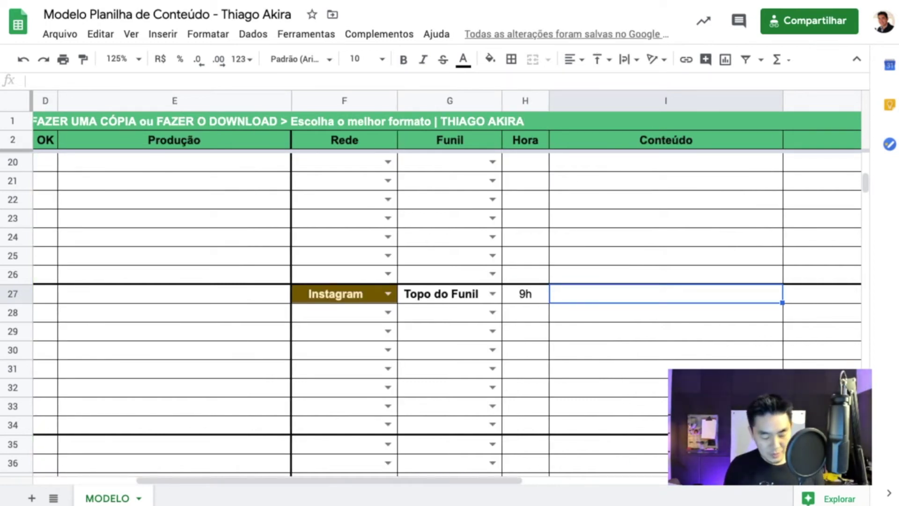
type("Video de aprese")
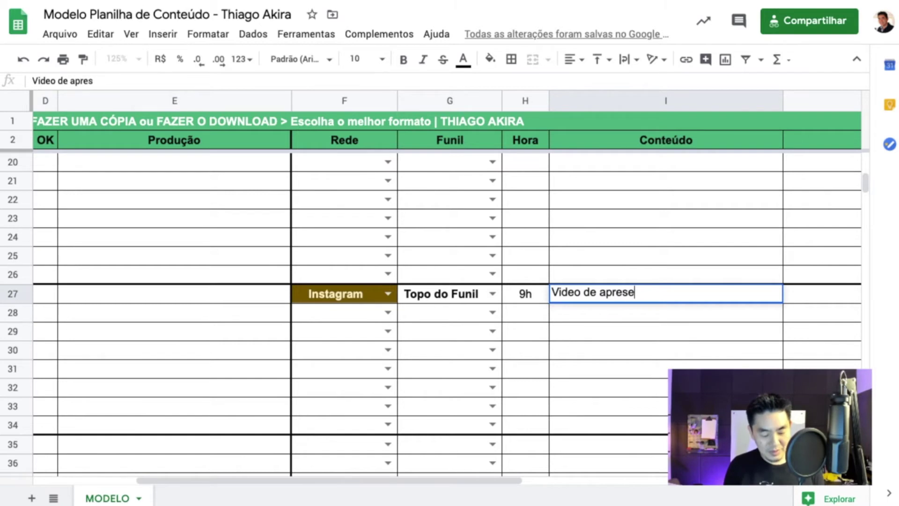
type("ntação do Thiago")
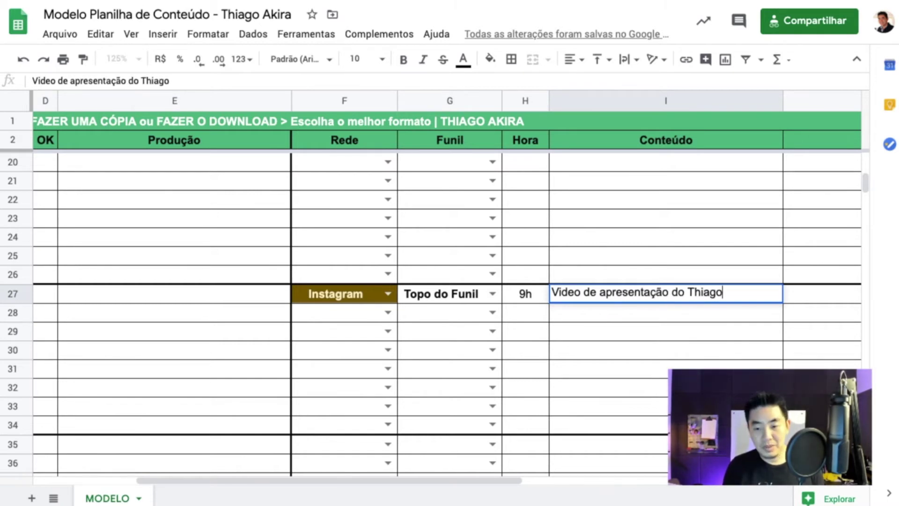
key("Return")
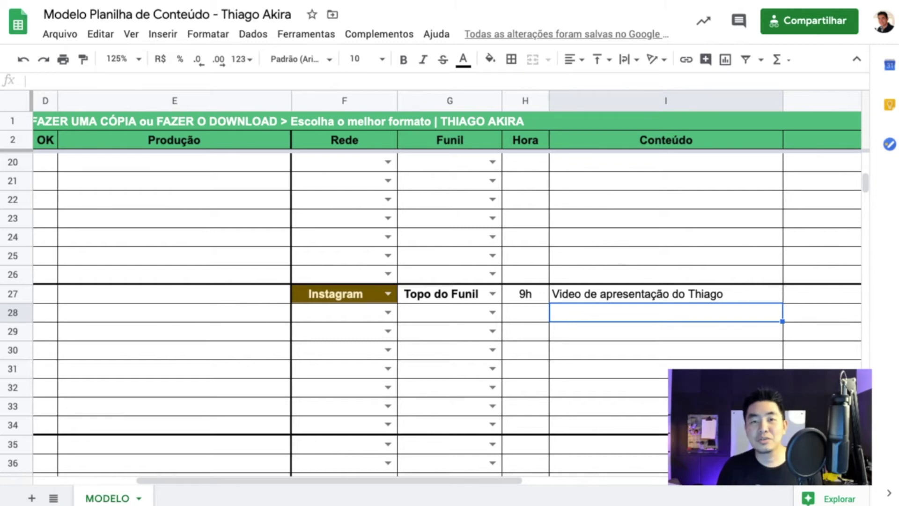
Step: Enter "Ola, sou o" followed by the presenter's full name in the day 4 Texto cell J27
key("Right")
key("Up")
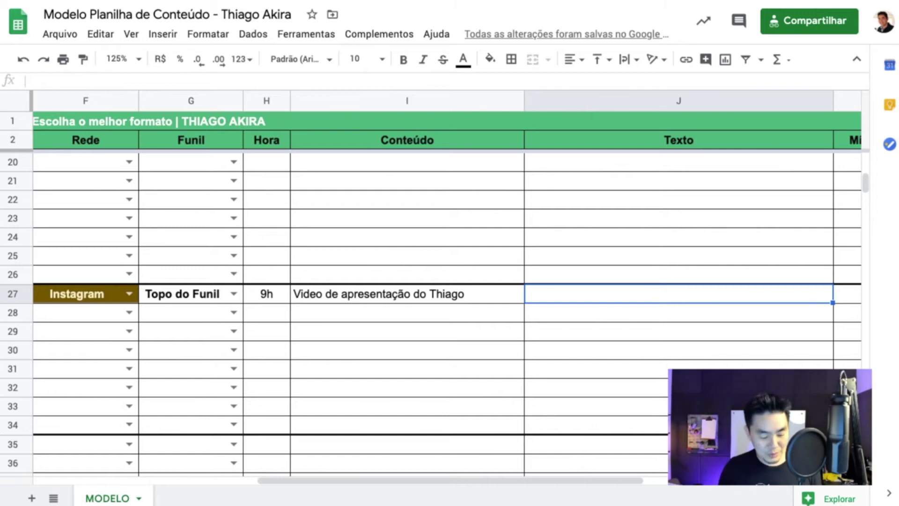
type("O")
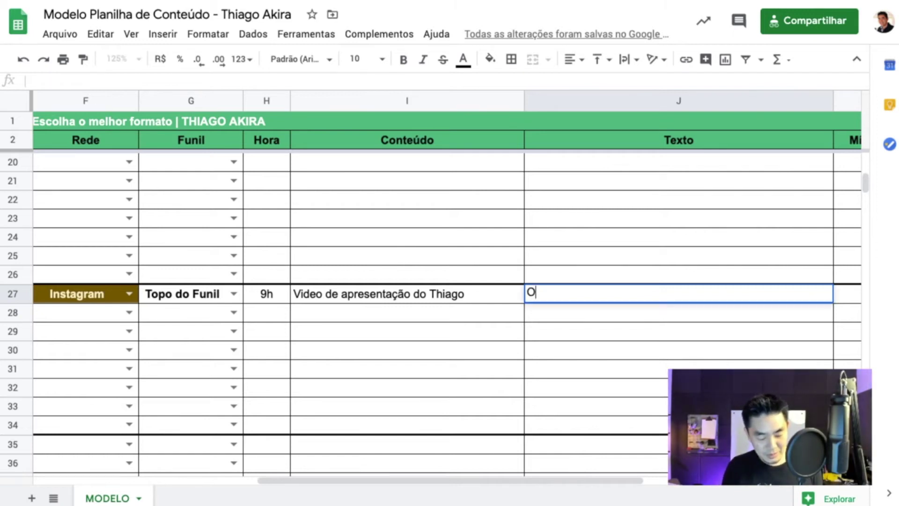
type("la, sou o thiago akira")
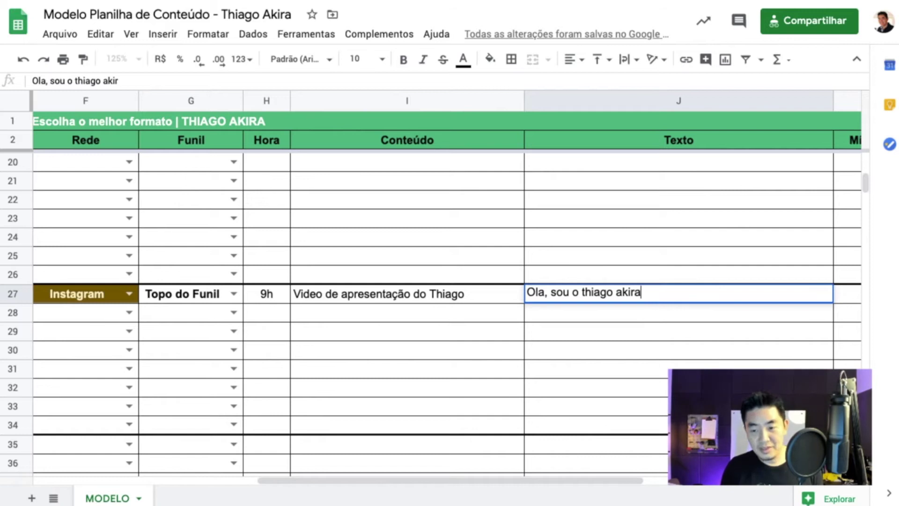
key("Return")
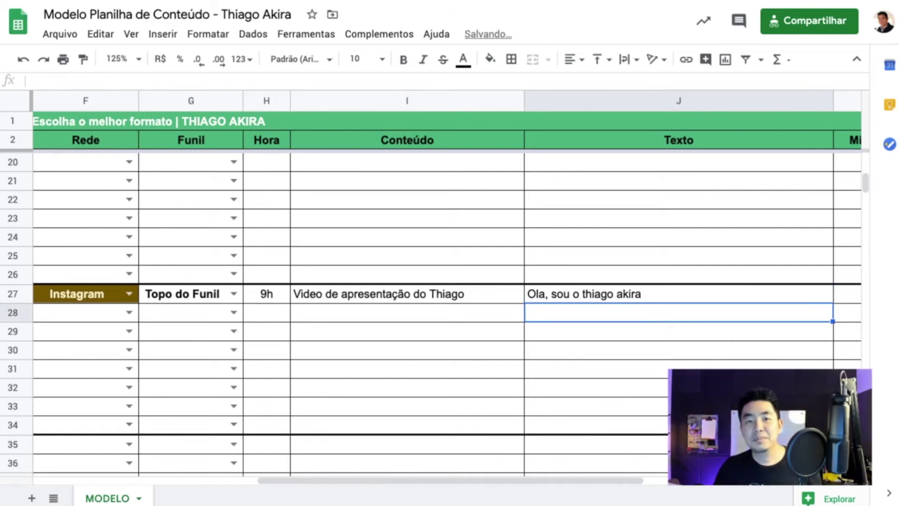
left_click(679, 294)
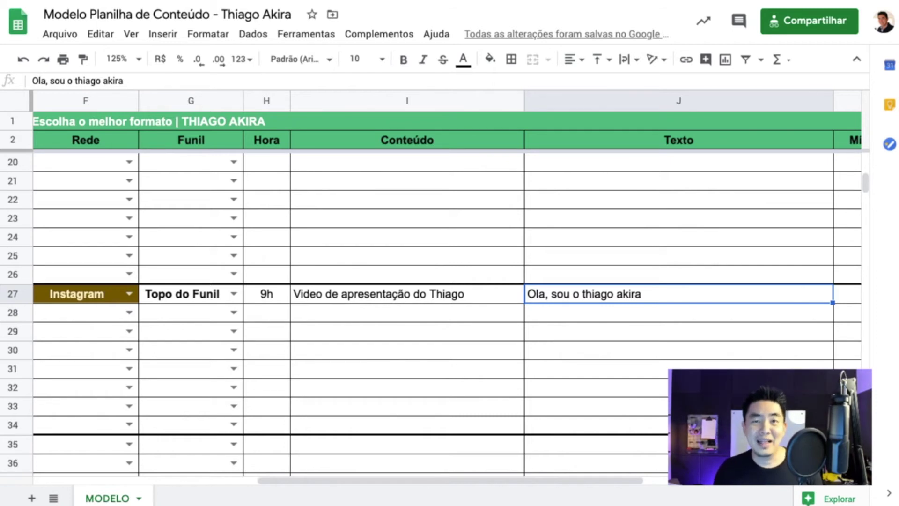
Step: Set the Mídia budget of the day 4 Instagram entry (K27) to 15
left_click(848, 294)
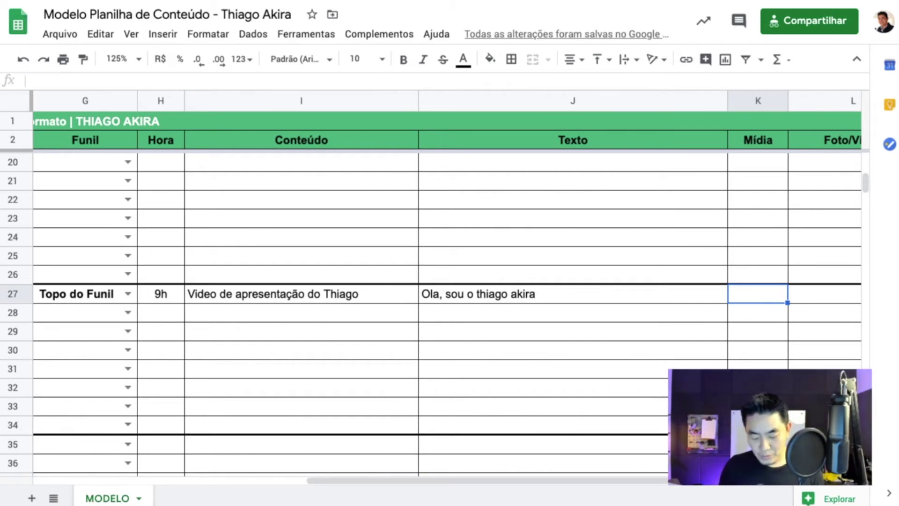
type("15")
key("Return")
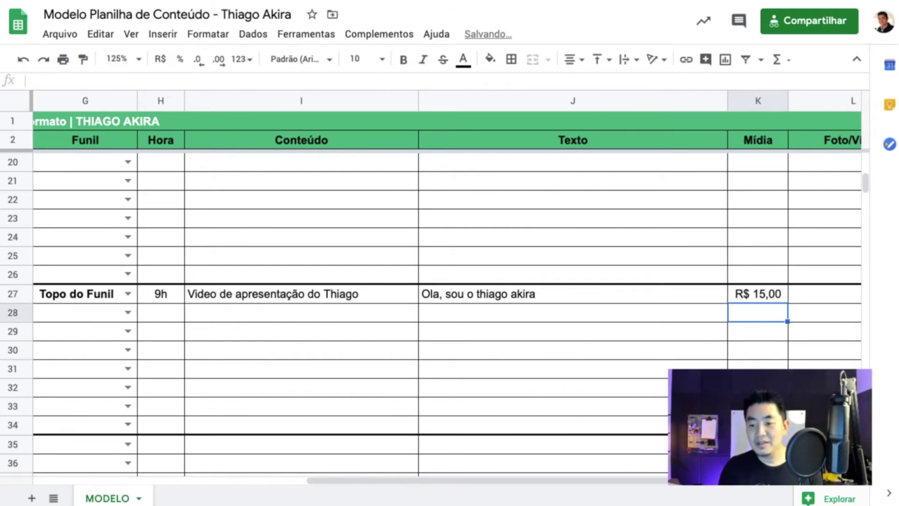
key("Up")
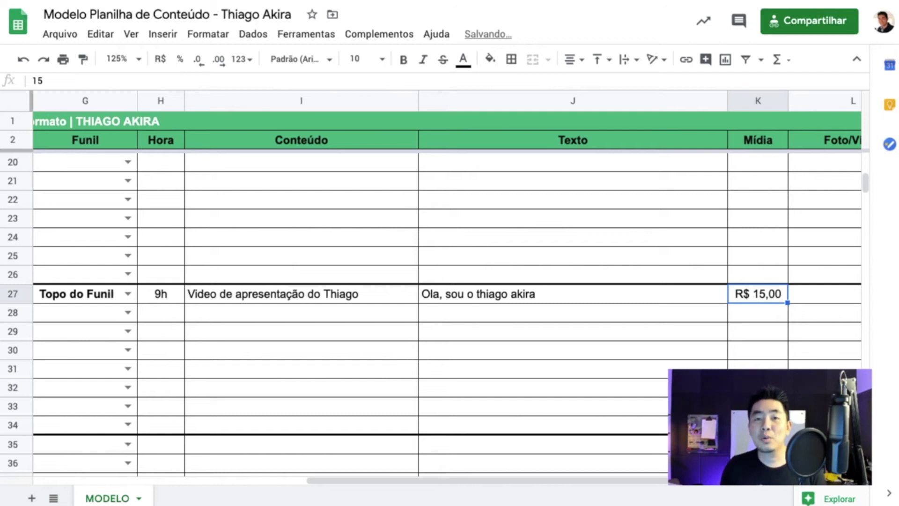
Step: Enter "Usar video da pasta X" in the day 4 Foto/Vídeo cell L27
left_click(824, 294)
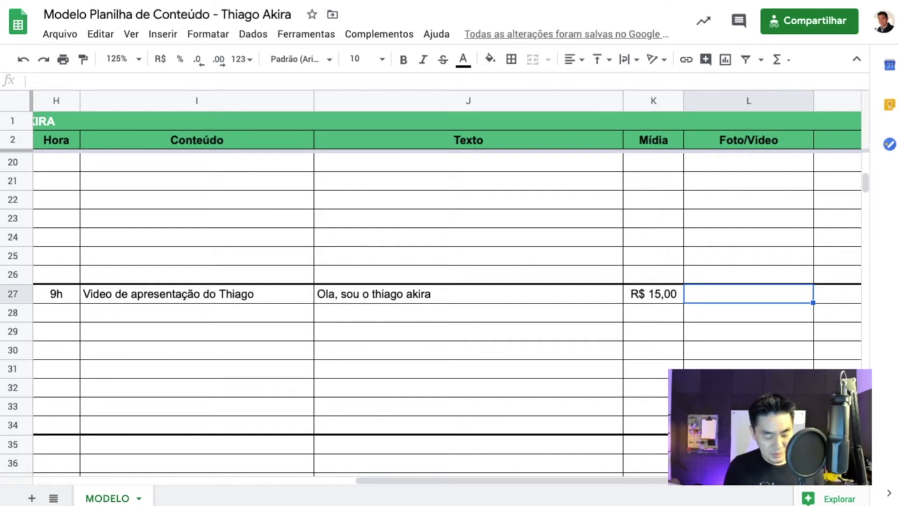
type("Usar video ")
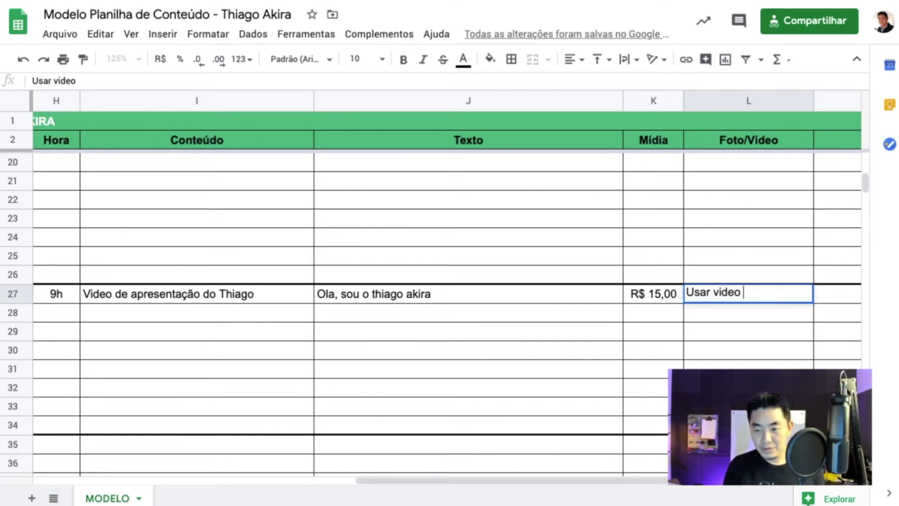
type("da pasta ")
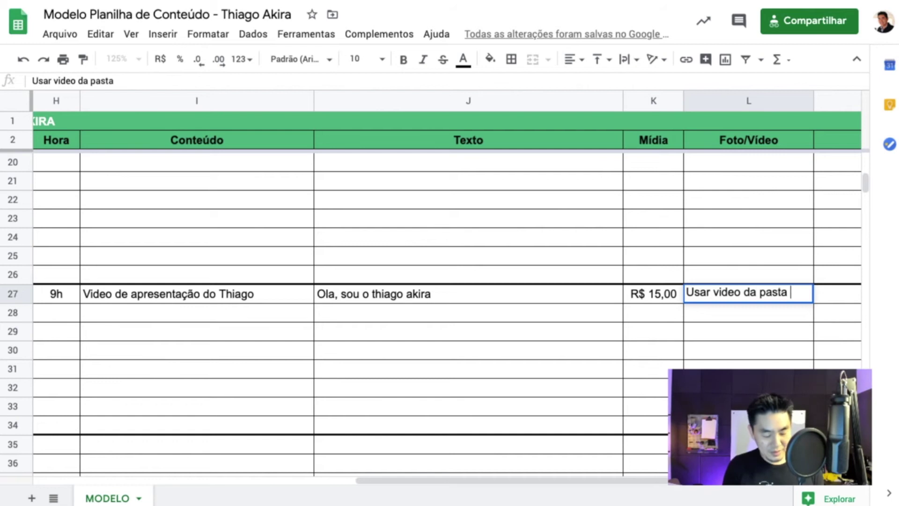
type("X")
key("Return")
left_click(749, 294)
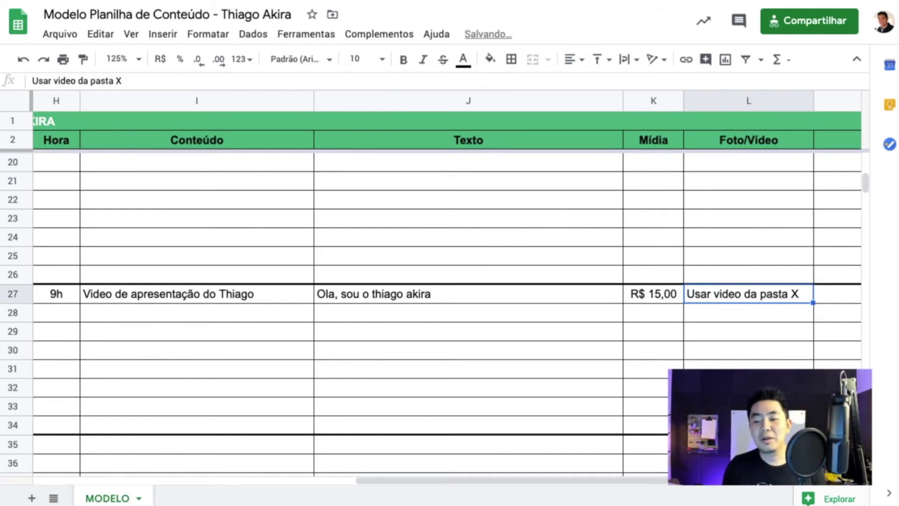
Step: Enter the note "Preferencia para entra rno ar pela manhã" in the day 4 Obs cell M27
left_click(838, 293)
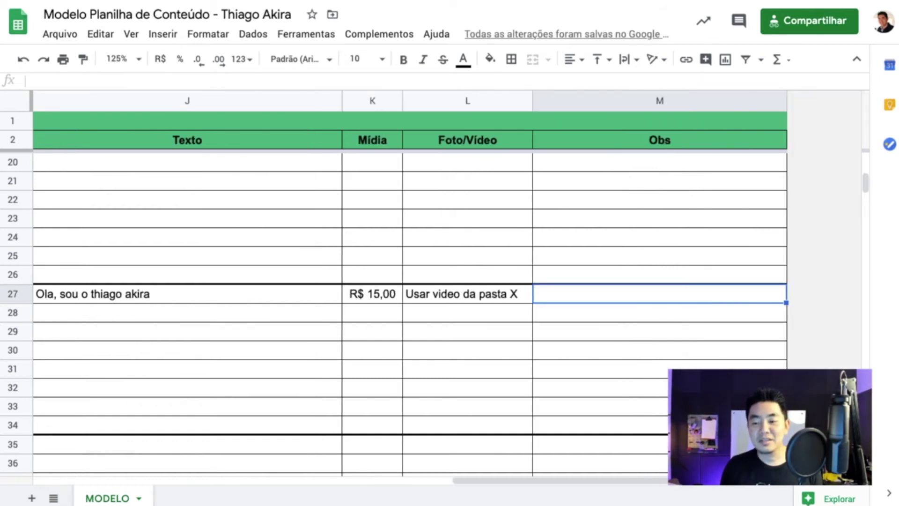
type("Prefere")
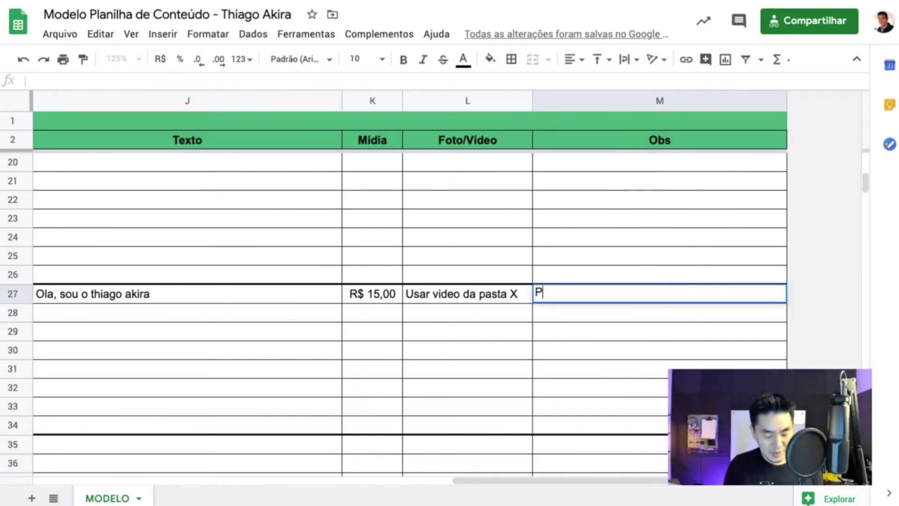
type("a par")
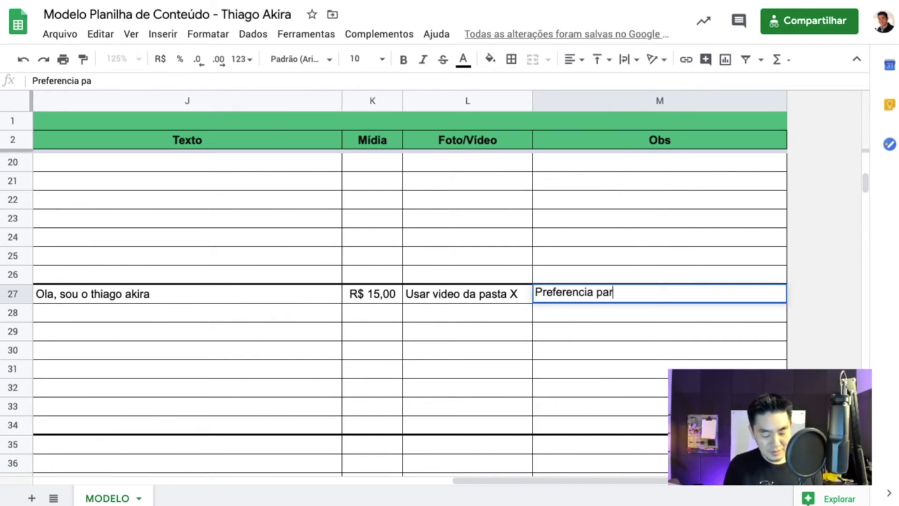
type("a entra rno ar pela manhã")
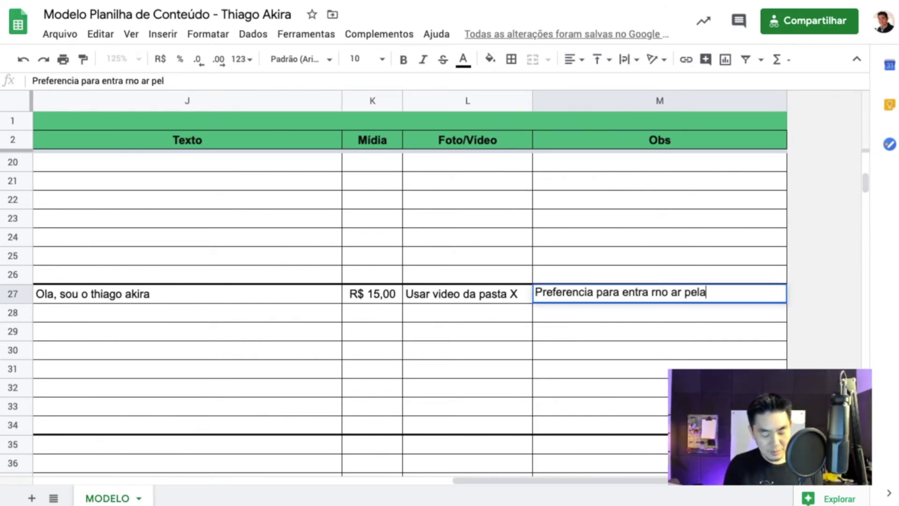
key("Return")
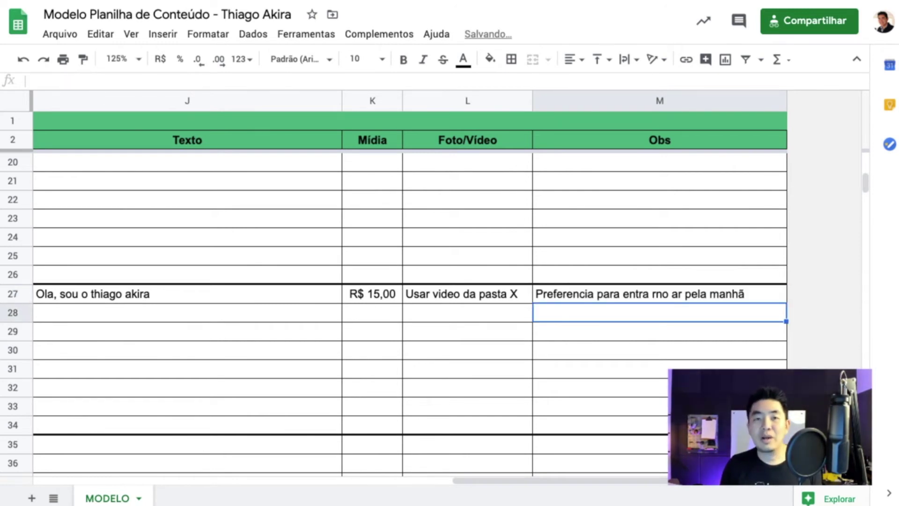
left_click(659, 293)
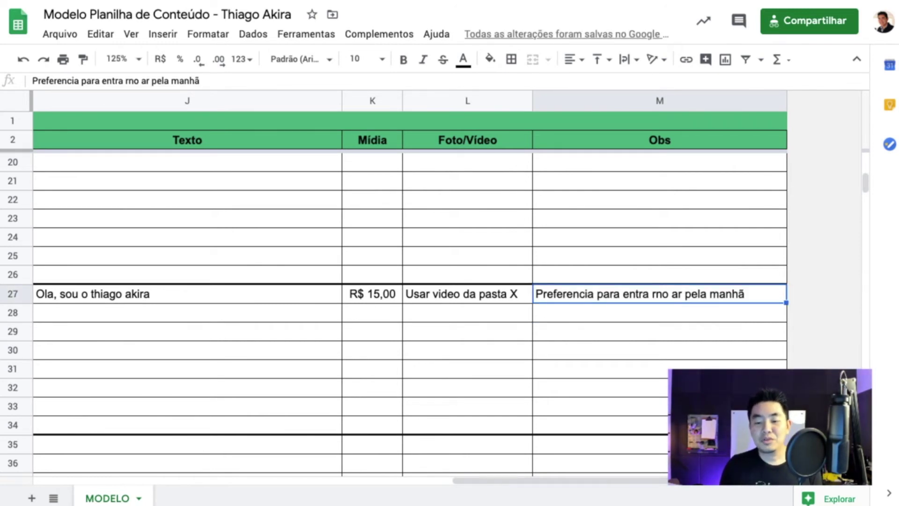
Step: Review the completed day 4 entry in row 27 from Obs back to the Tarefas and Produção columns
key("Left")
key("Left")
key("Left")
key("Left")
key("Left")
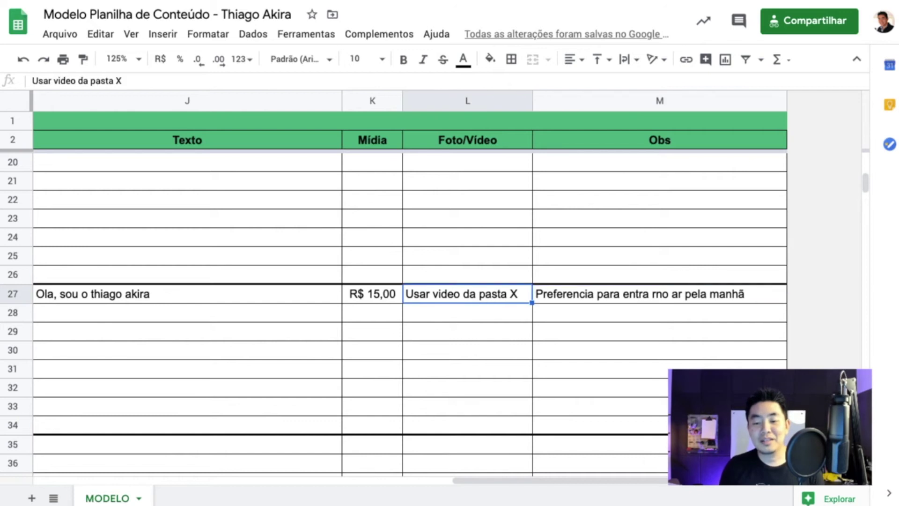
key("Left")
key("Left")
key("Left")
key("Left")
key("Left")
key("Left")
key("Left")
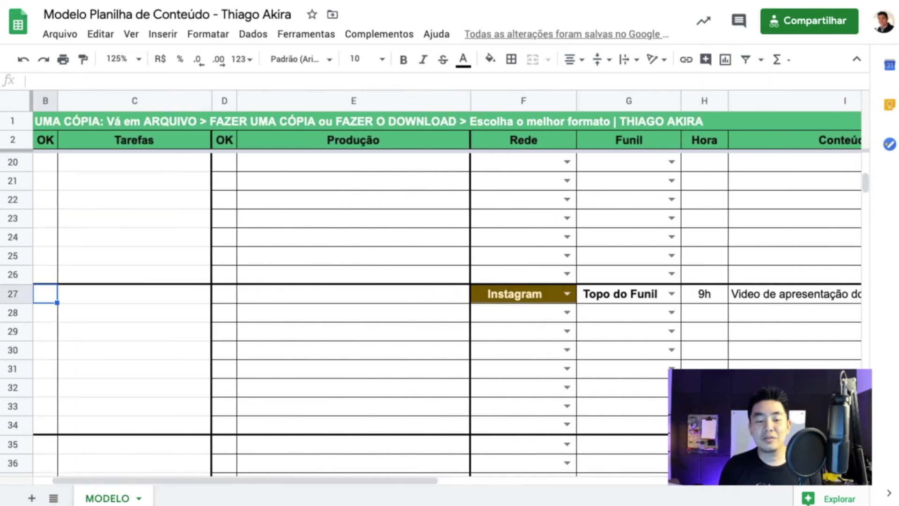
key("Right")
key("Right")
key("Right")
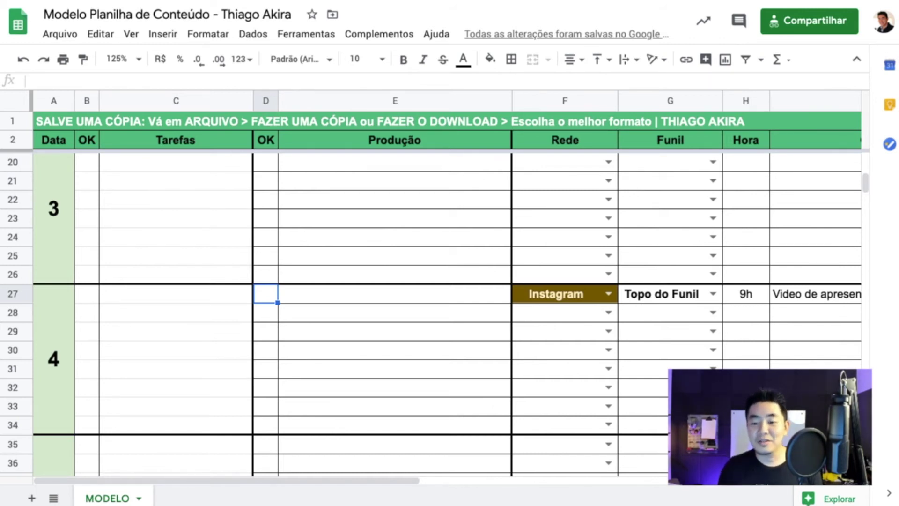
scroll(367, 187, "up", 6)
left_click(367, 188)
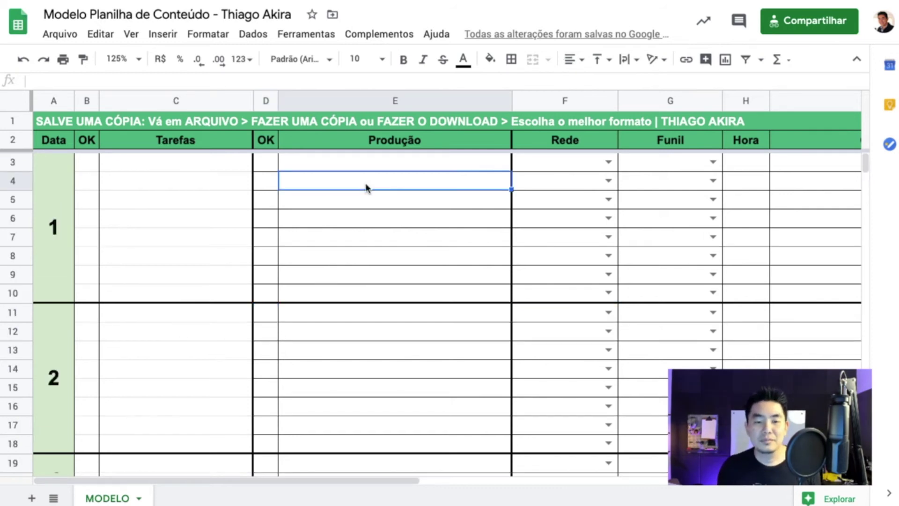
left_click(138, 499)
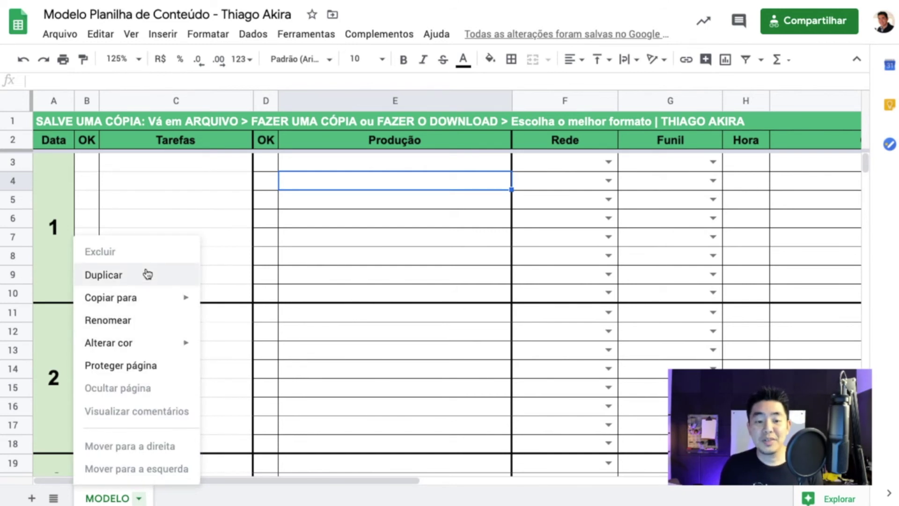
left_click(261, 203)
scroll(424, 232, "down", 8)
scroll(424, 234, "down", 9)
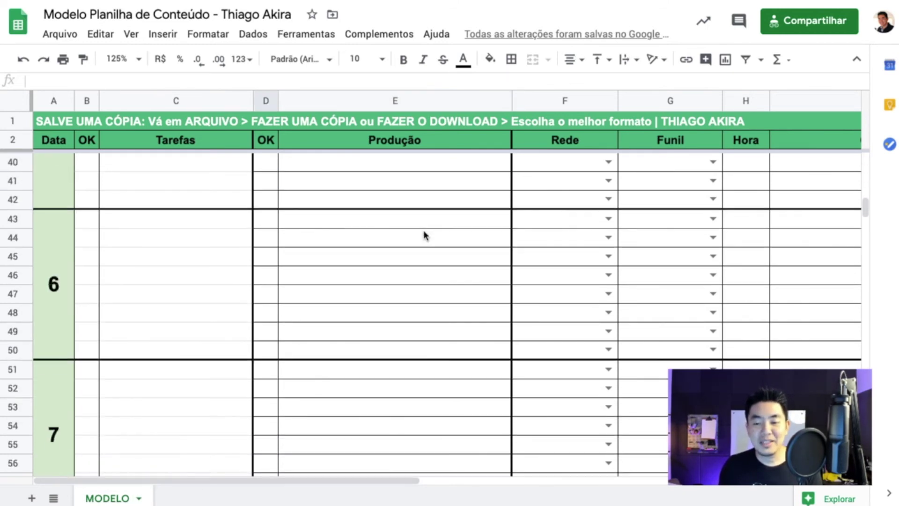
scroll(425, 234, "up", 17)
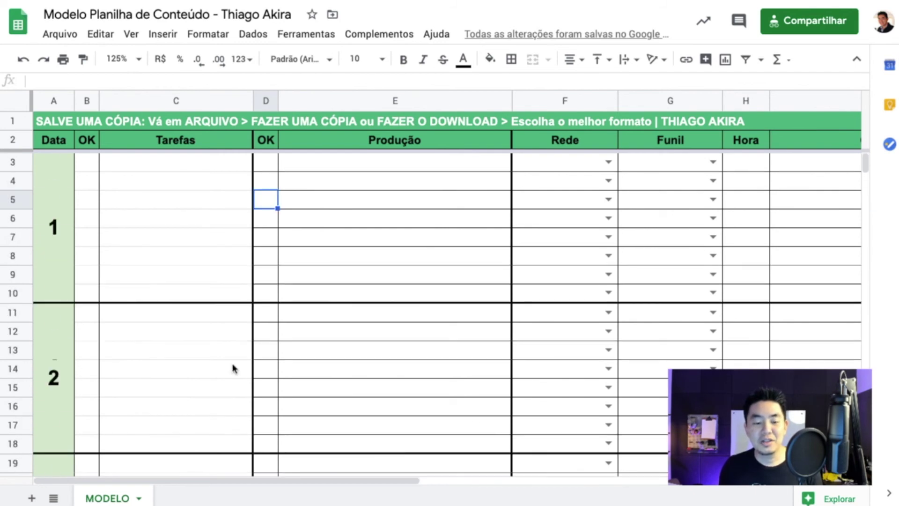
Step: Duplicate the MODELO sheet and look over the rows of the copy
left_click(140, 498)
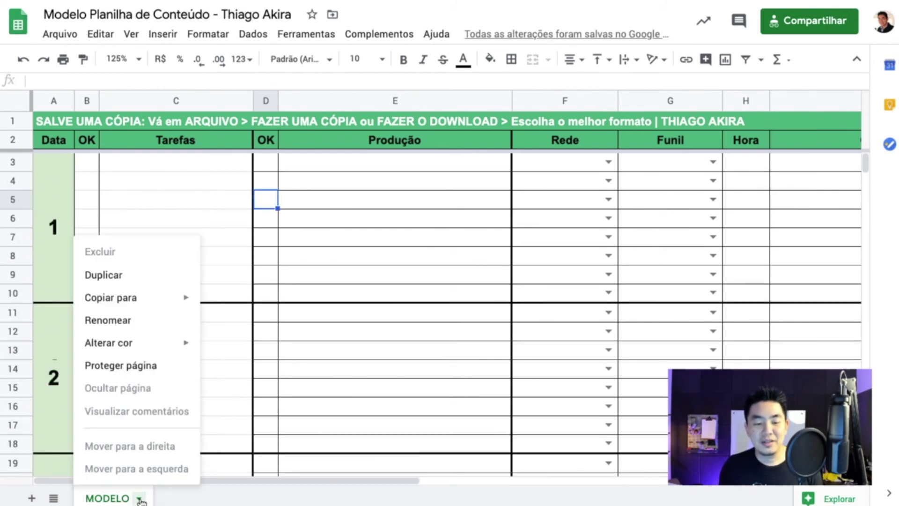
left_click(139, 282)
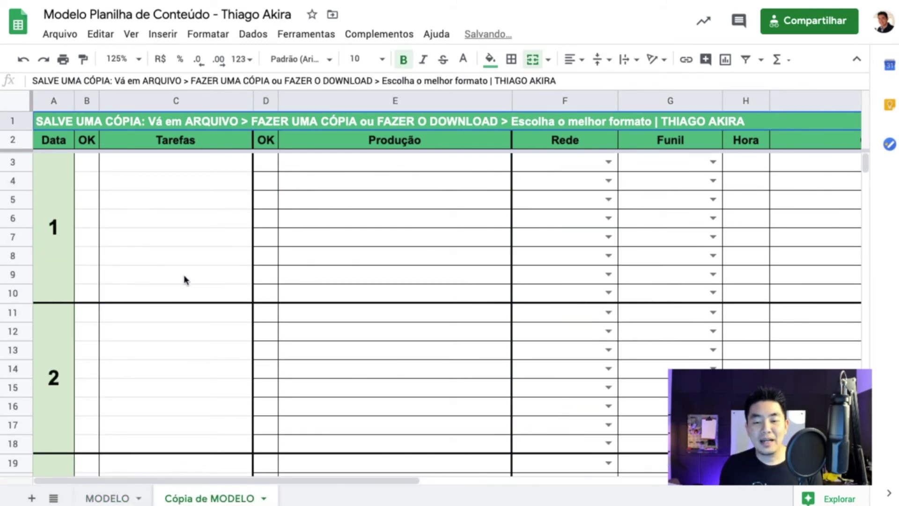
scroll(193, 361, "down", 9)
scroll(198, 364, "up", 9)
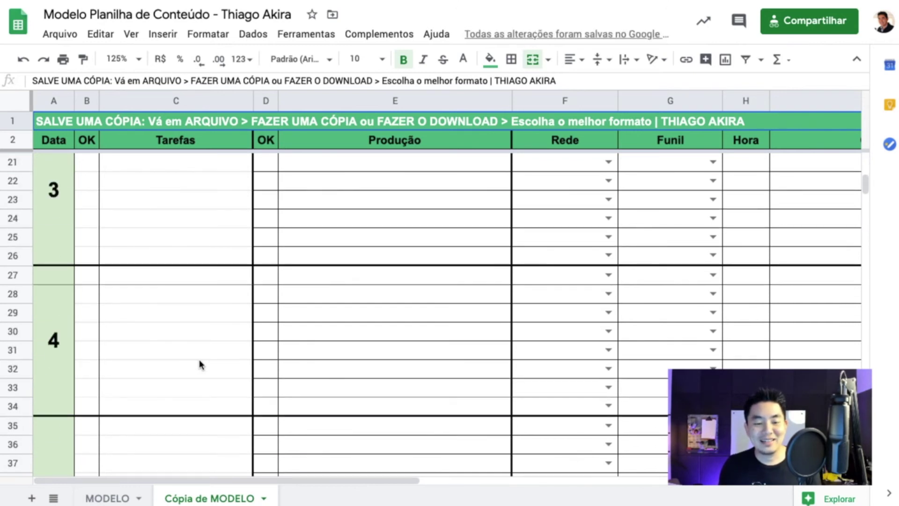
Step: Rename the duplicated sheet as JUL20 and look over its empty day blocks
double_click(230, 499)
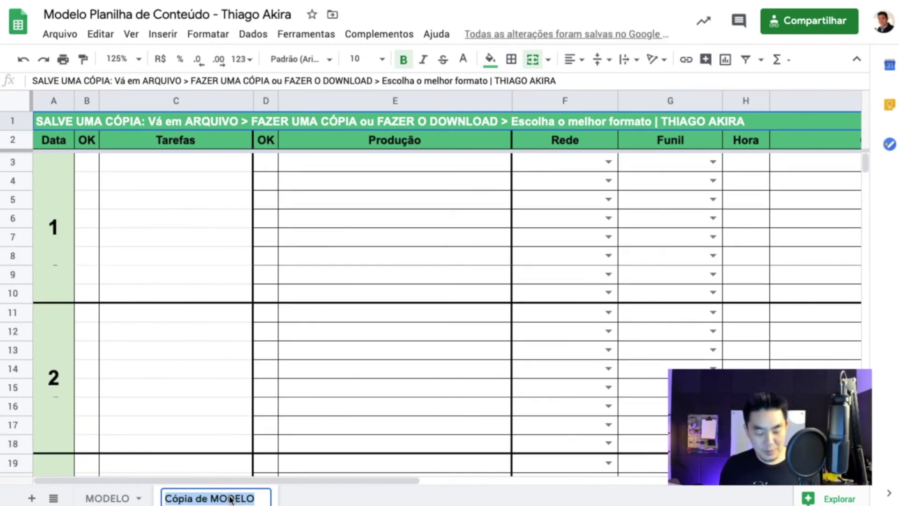
type("JUL20")
key("Return")
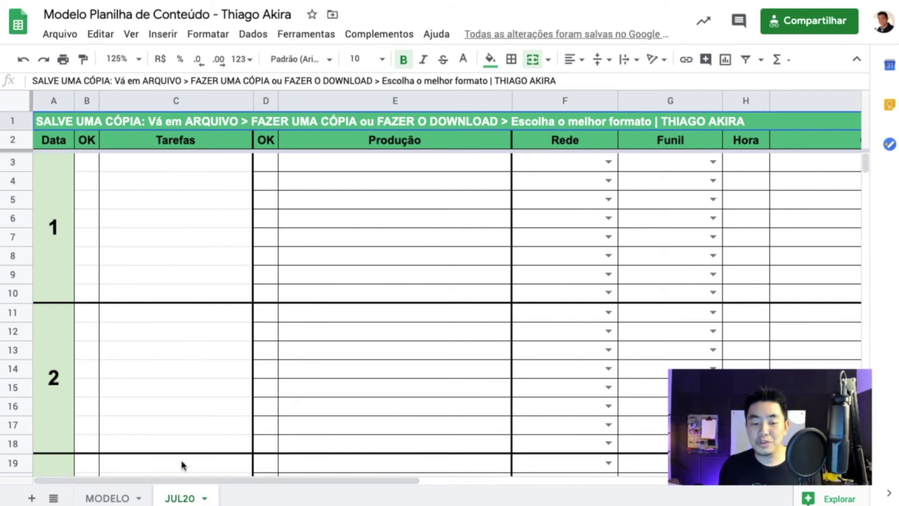
scroll(180, 359, "down", 7)
scroll(171, 355, "up", 4)
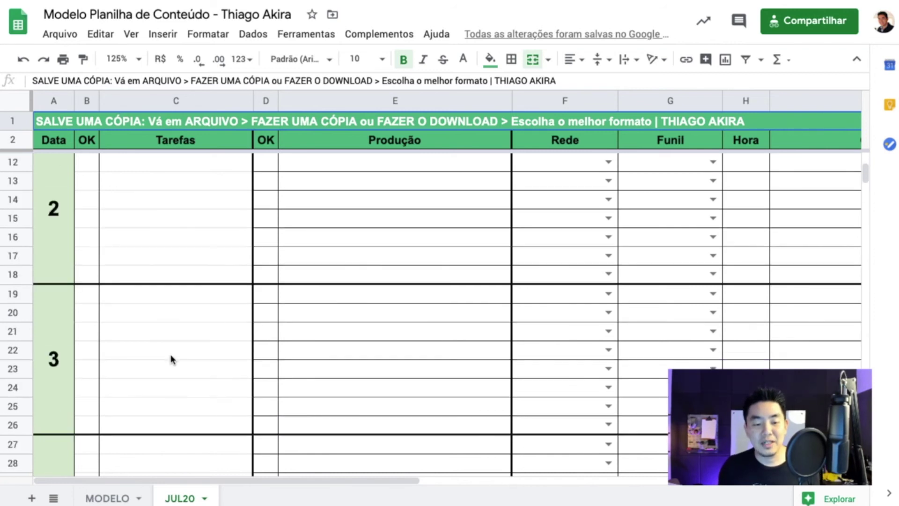
Step: Fill the merged date cells of days 3 and 4 in column A with a darker green to set them apart
left_click(62, 327)
scroll(62, 327, "down", 1)
left_click(55, 381, "shift")
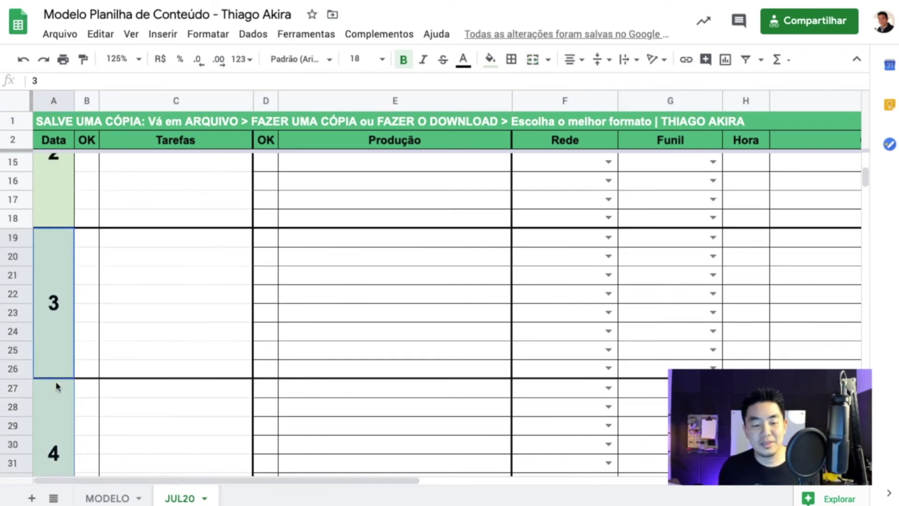
left_click(496, 68)
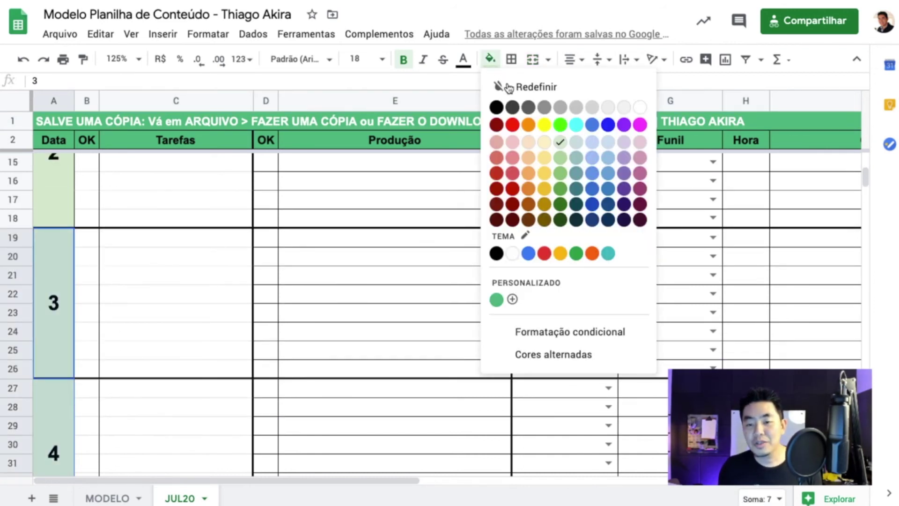
left_click(527, 193)
left_click(180, 301)
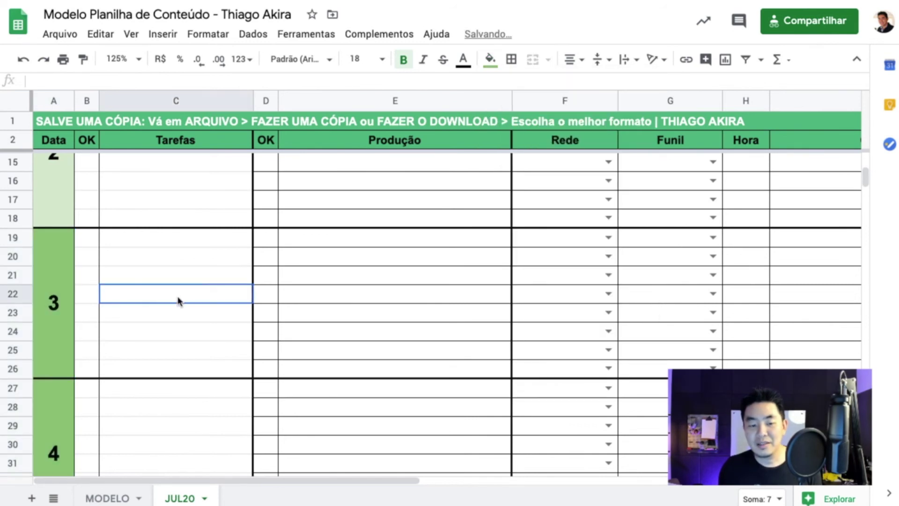
scroll(180, 302, "down", 3)
scroll(182, 302, "up", 4)
scroll(182, 302, "up", 3)
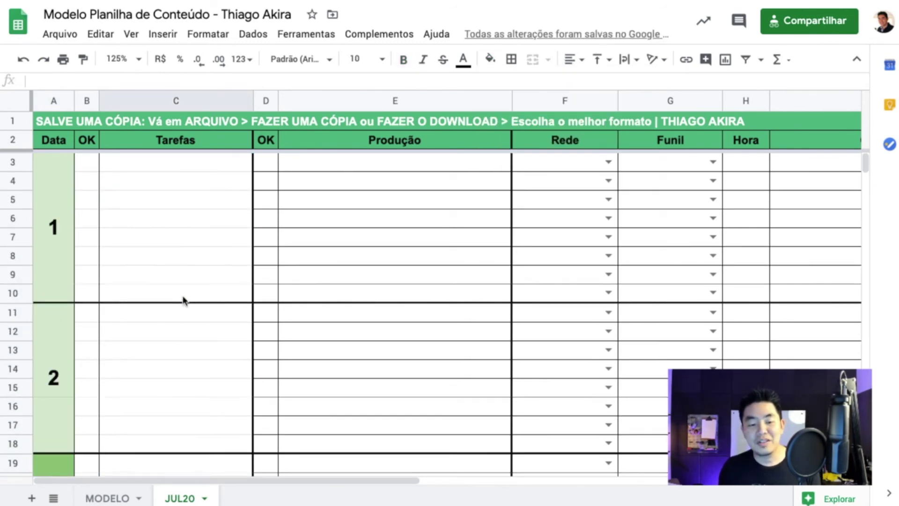
Step: Fill the merged day 5 date cell in column A with light yellow
scroll(184, 302, "down", 6)
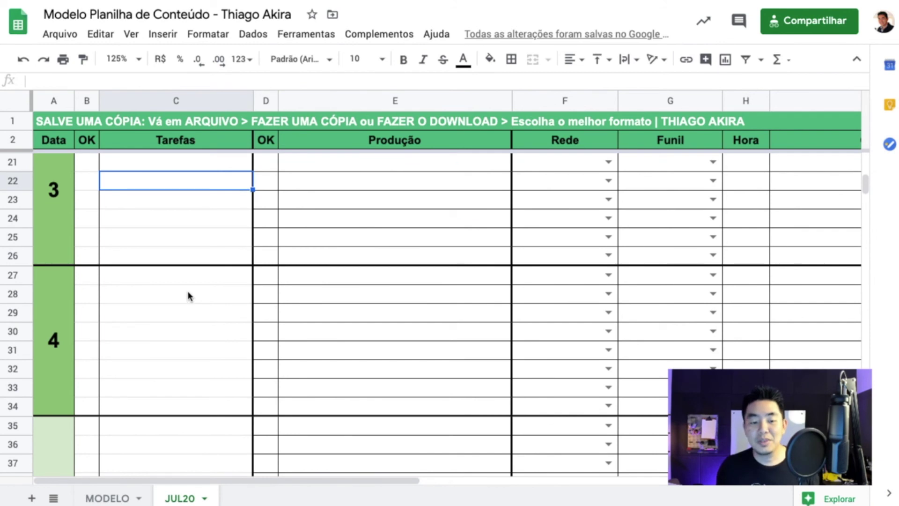
scroll(186, 299, "down", 3)
left_click(58, 292)
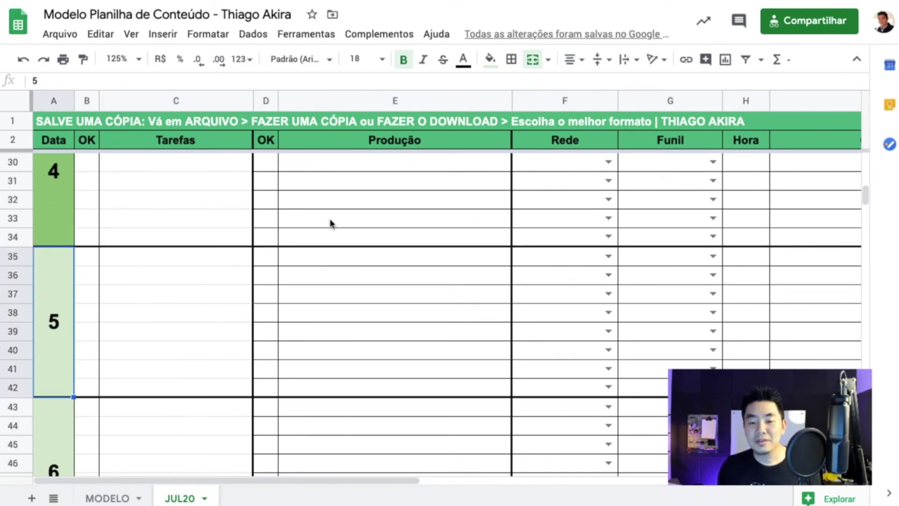
left_click(490, 58)
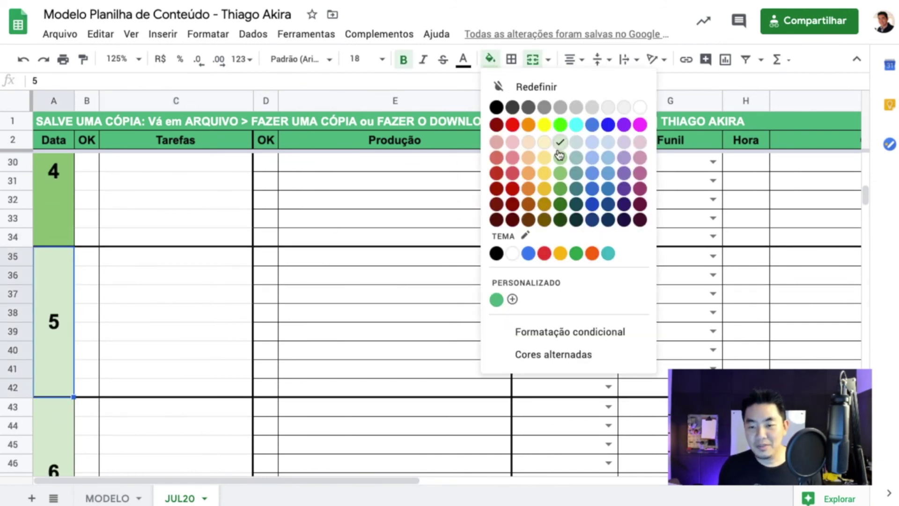
left_click(544, 157)
left_click(187, 336)
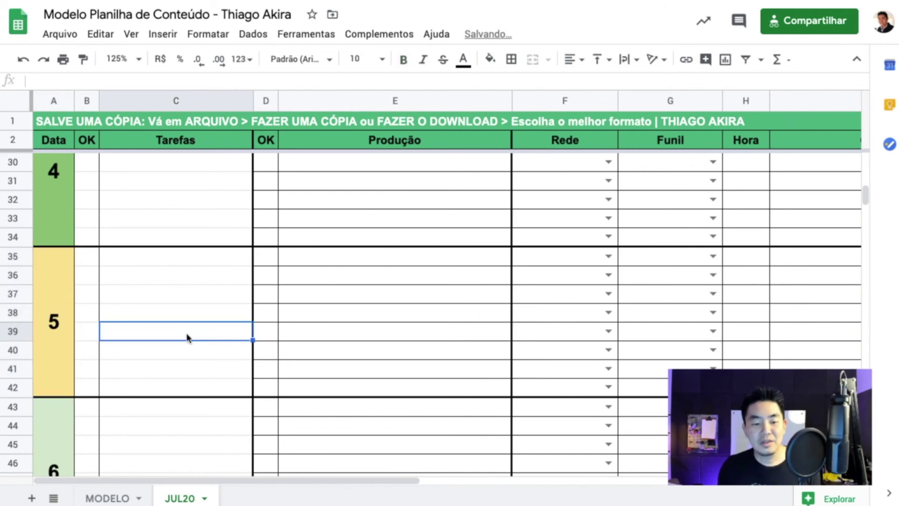
Step: Enter "Dia da Independencia" in the first Tarefas cell of day 5, C35
left_click(40, 269)
left_click(108, 262)
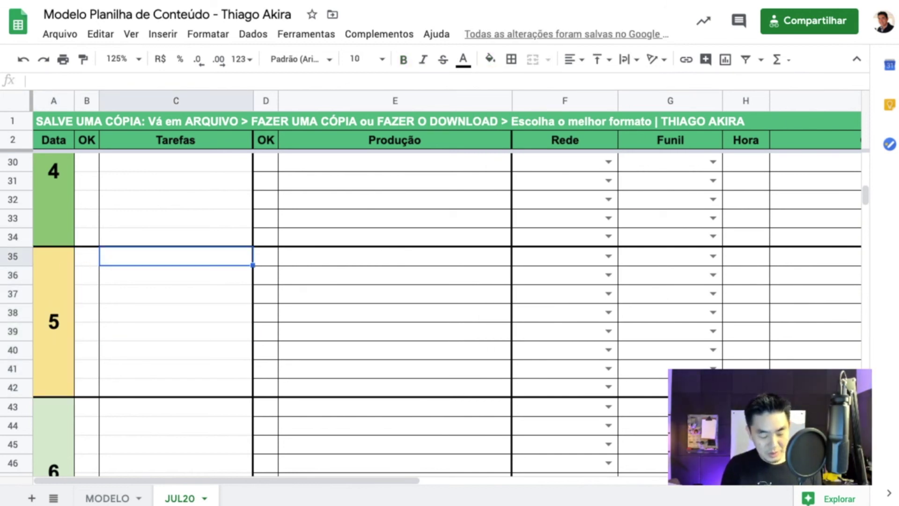
type("Dia da l")
type("ndependencia")
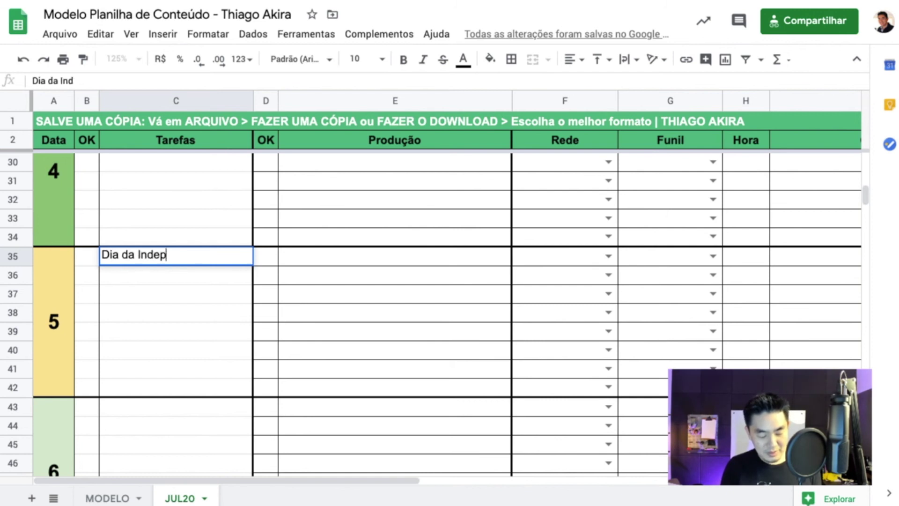
key("Return")
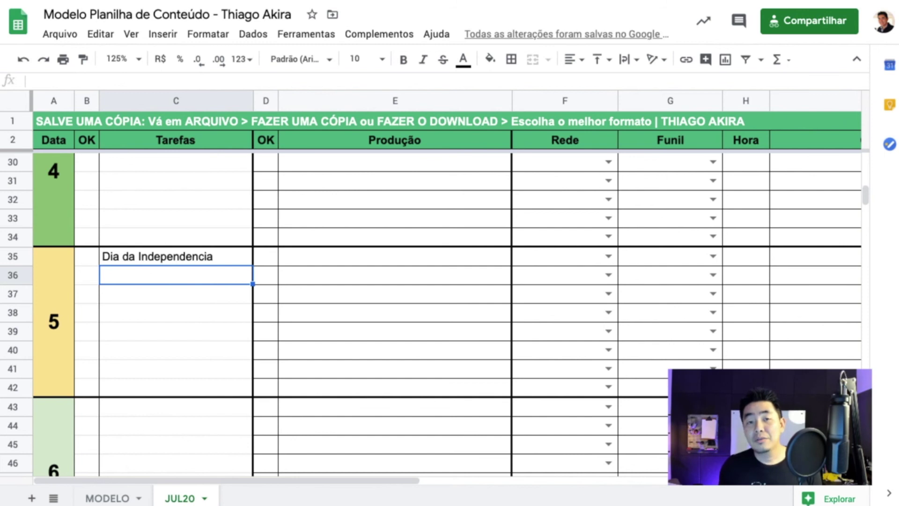
Step: Clear the holiday text from the day 5 Tarefas cell C35 and return to the start of the month
left_click(125, 261)
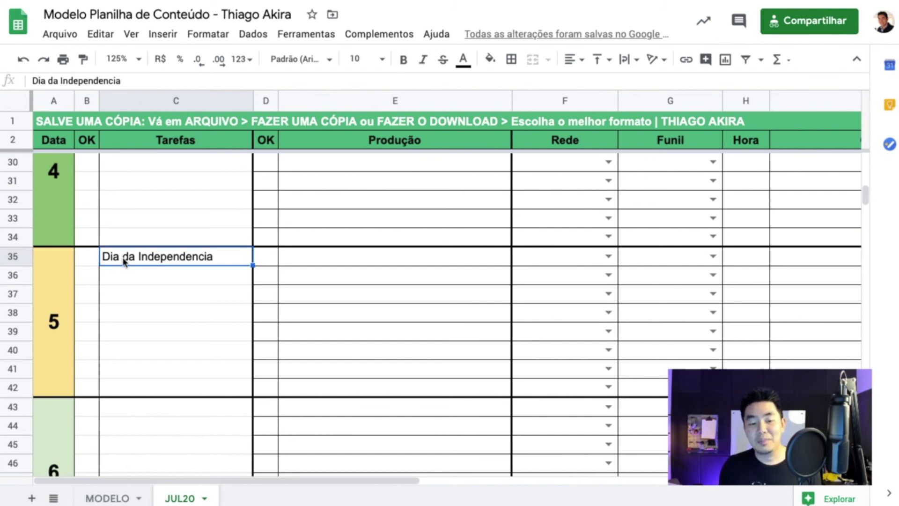
key("Delete")
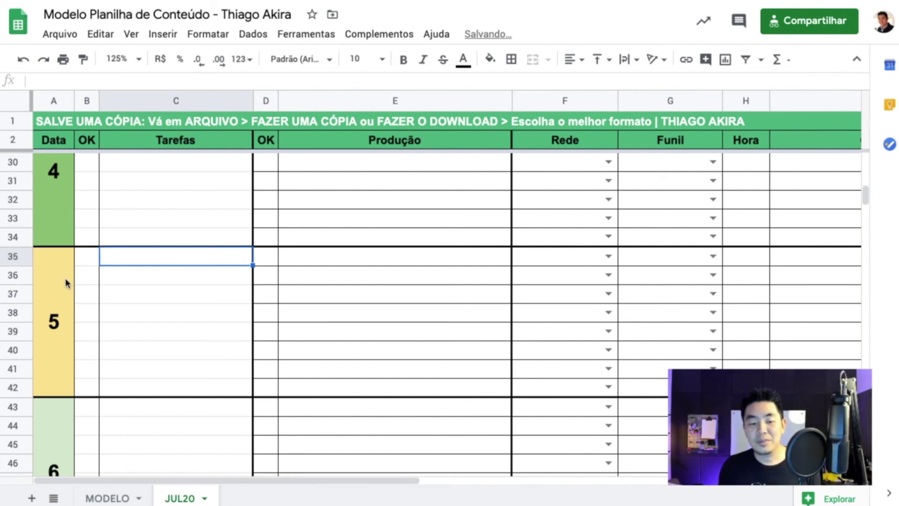
scroll(237, 375, "up", 5)
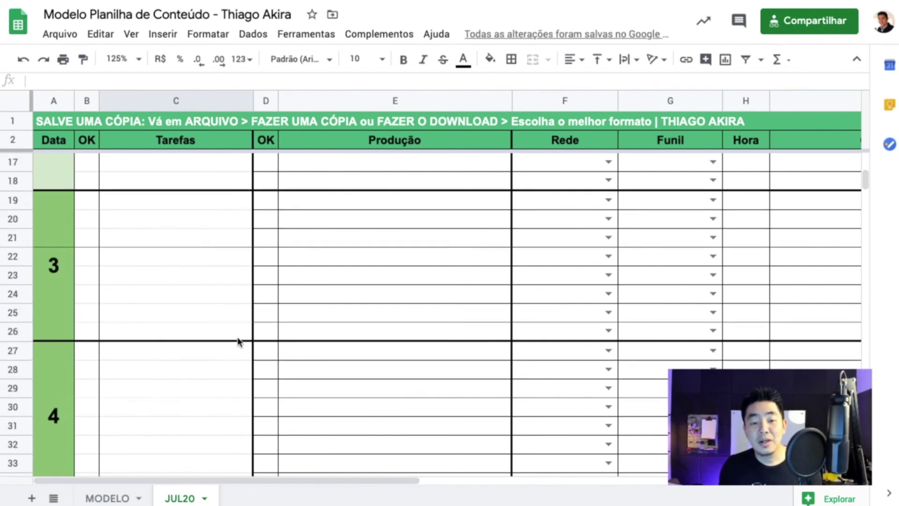
scroll(239, 341, "up", 5)
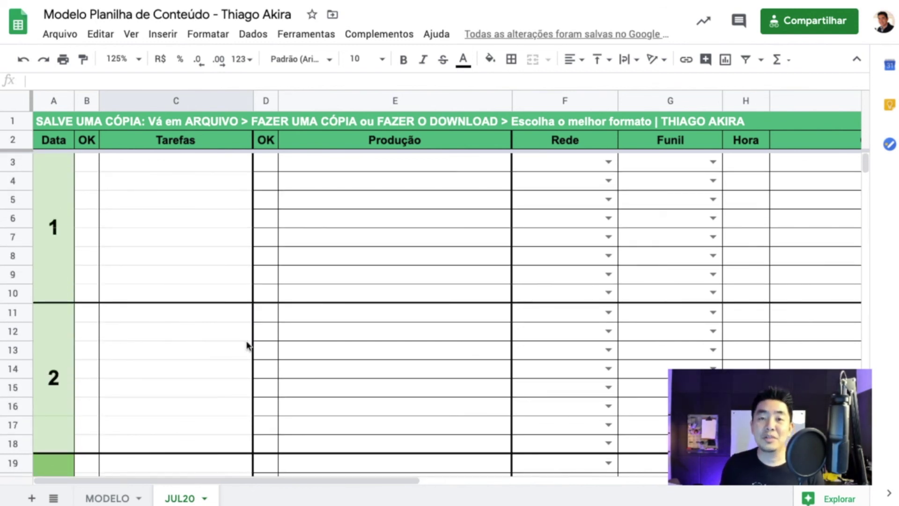